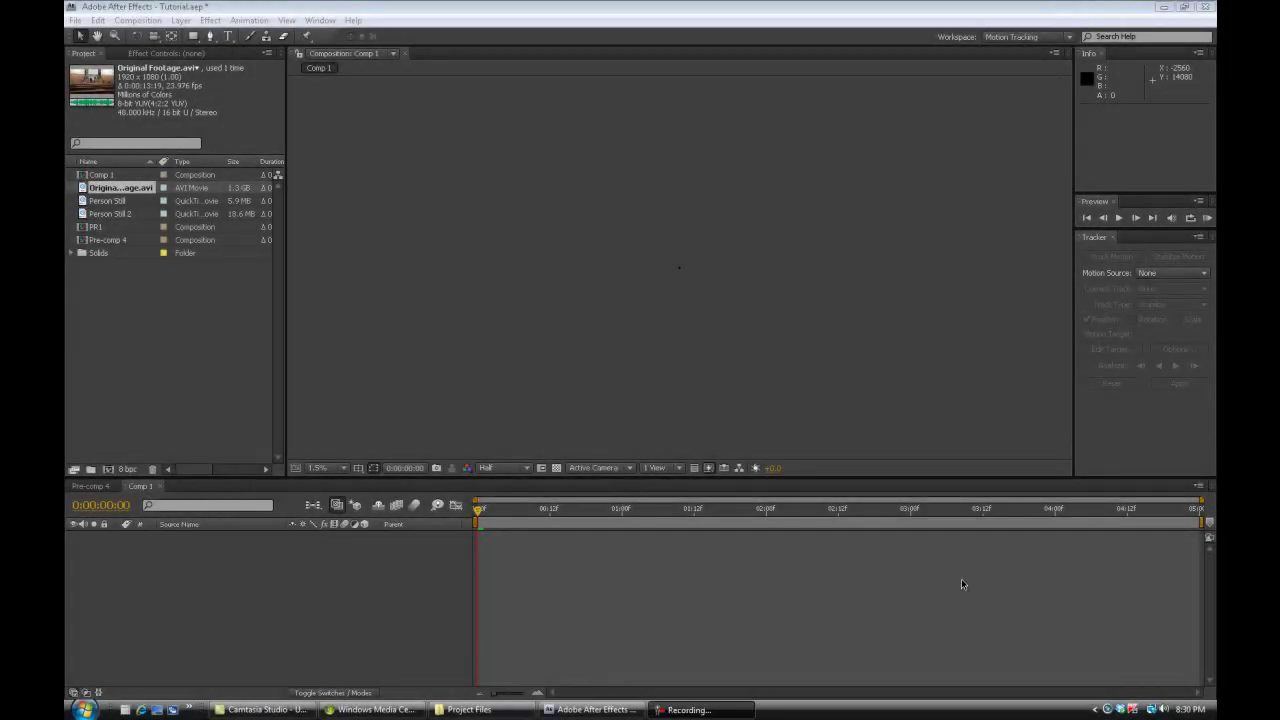
Review the finished example video, then create the Original Footage composition from Original Footage.avi
left_click(372, 709)
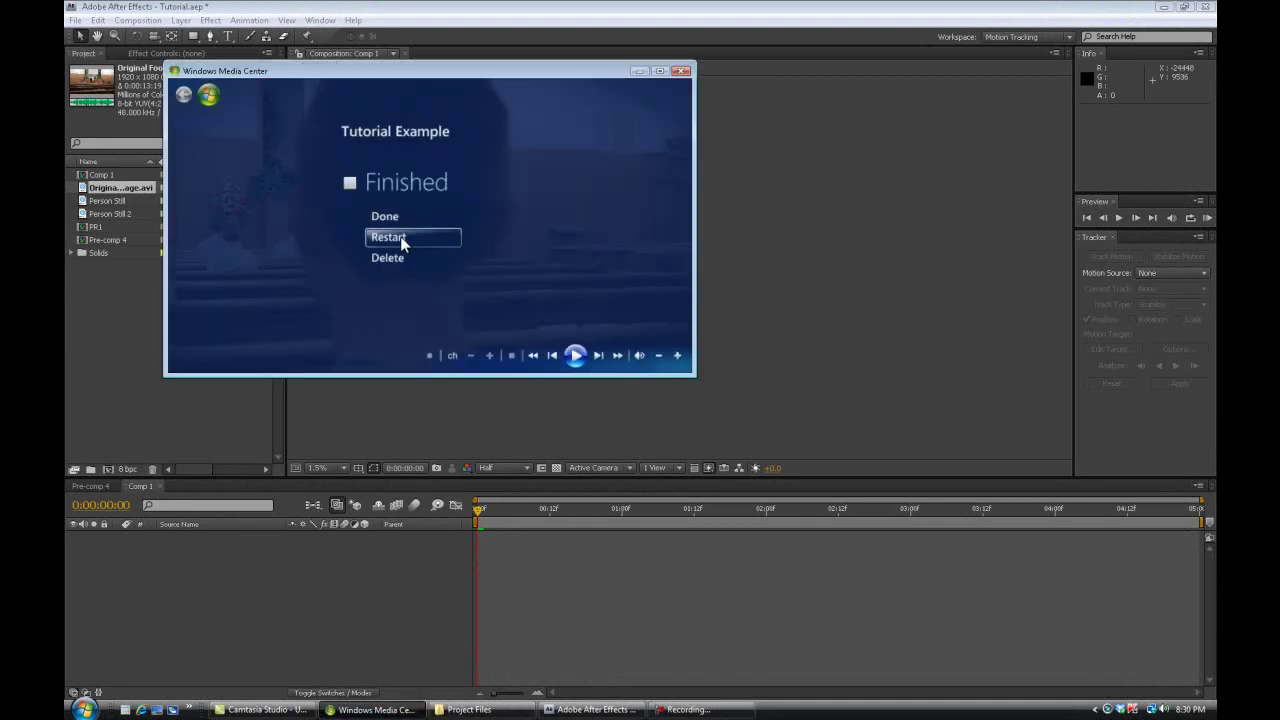
left_click(575, 357)
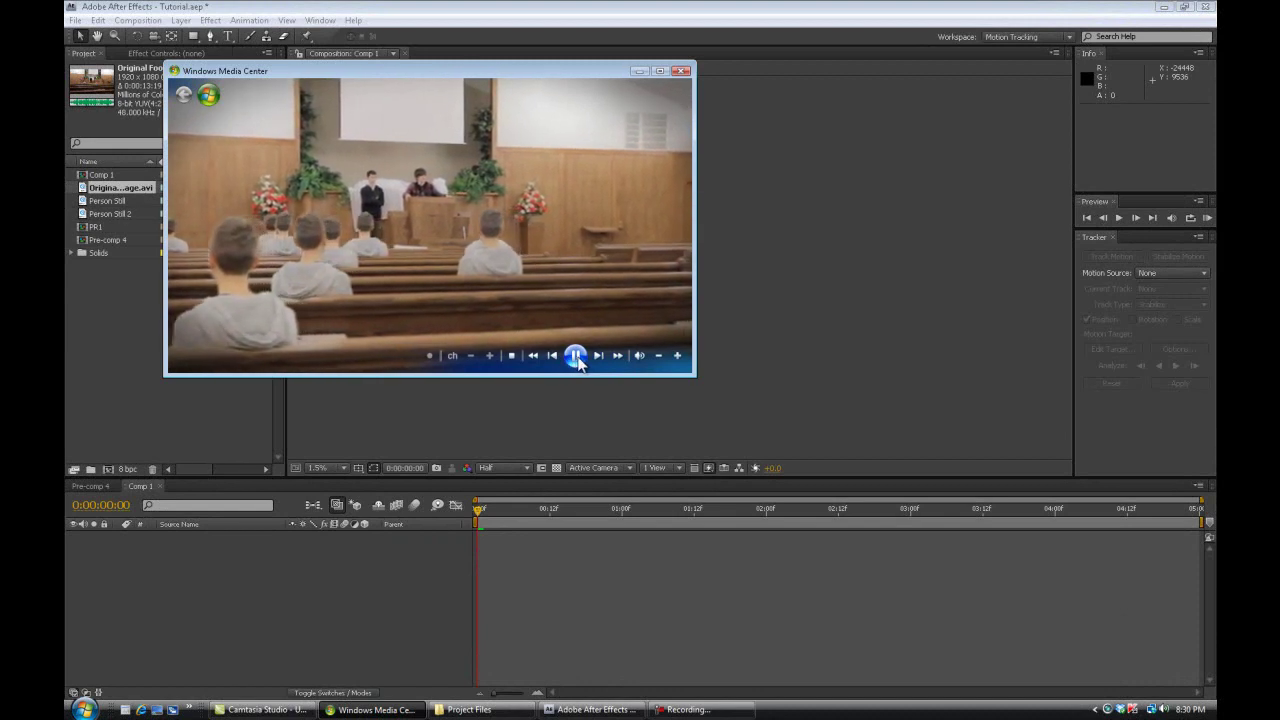
left_click(576, 357)
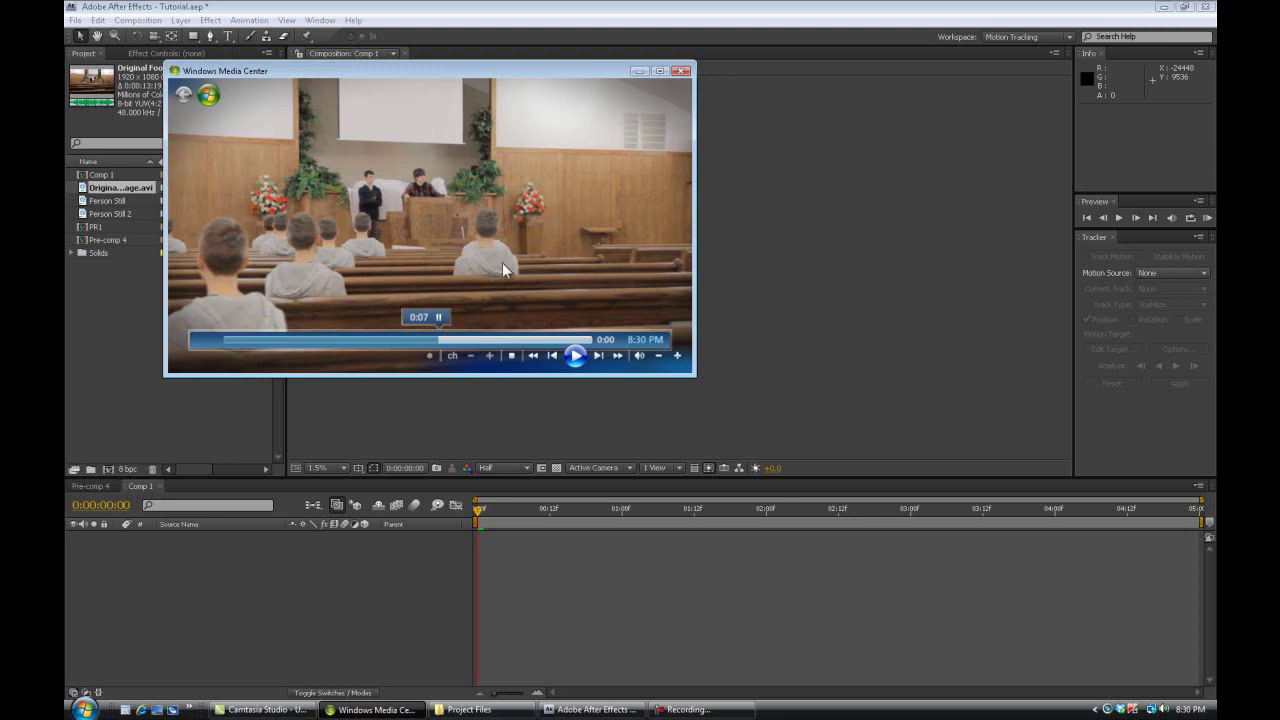
left_click(636, 70)
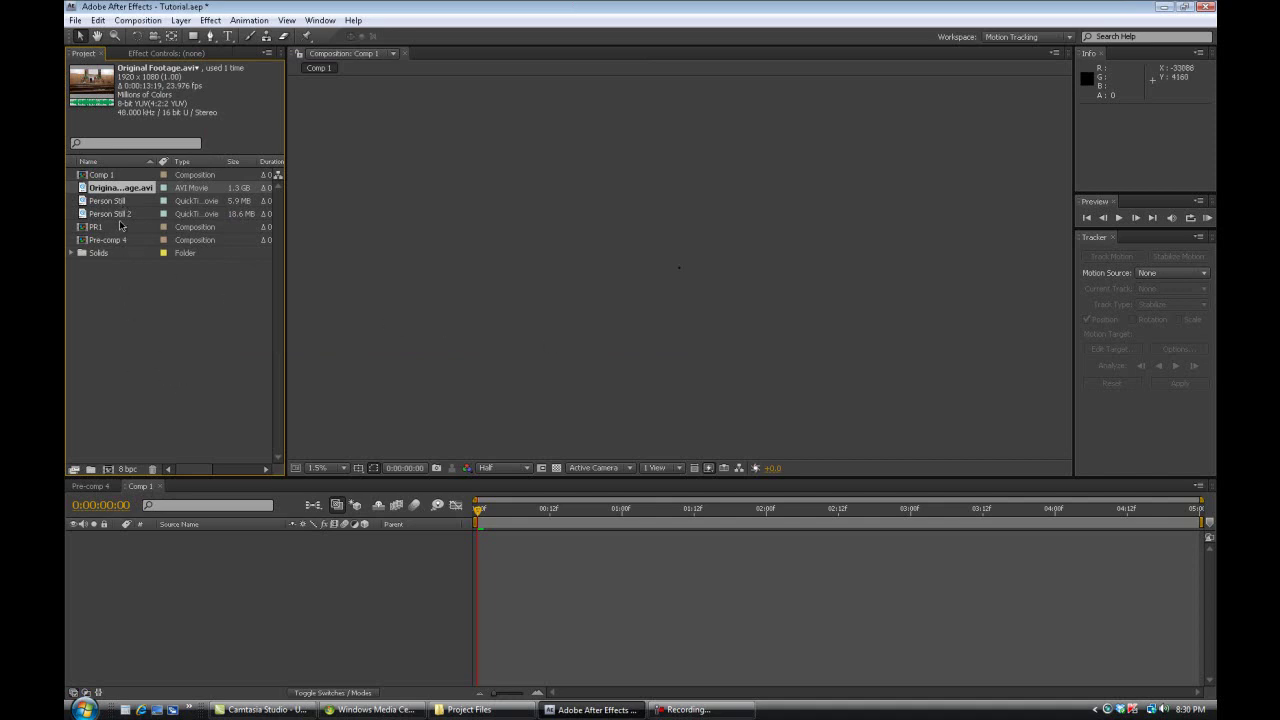
left_click_drag(101, 190, 106, 469)
scroll(712, 295, "up", 6)
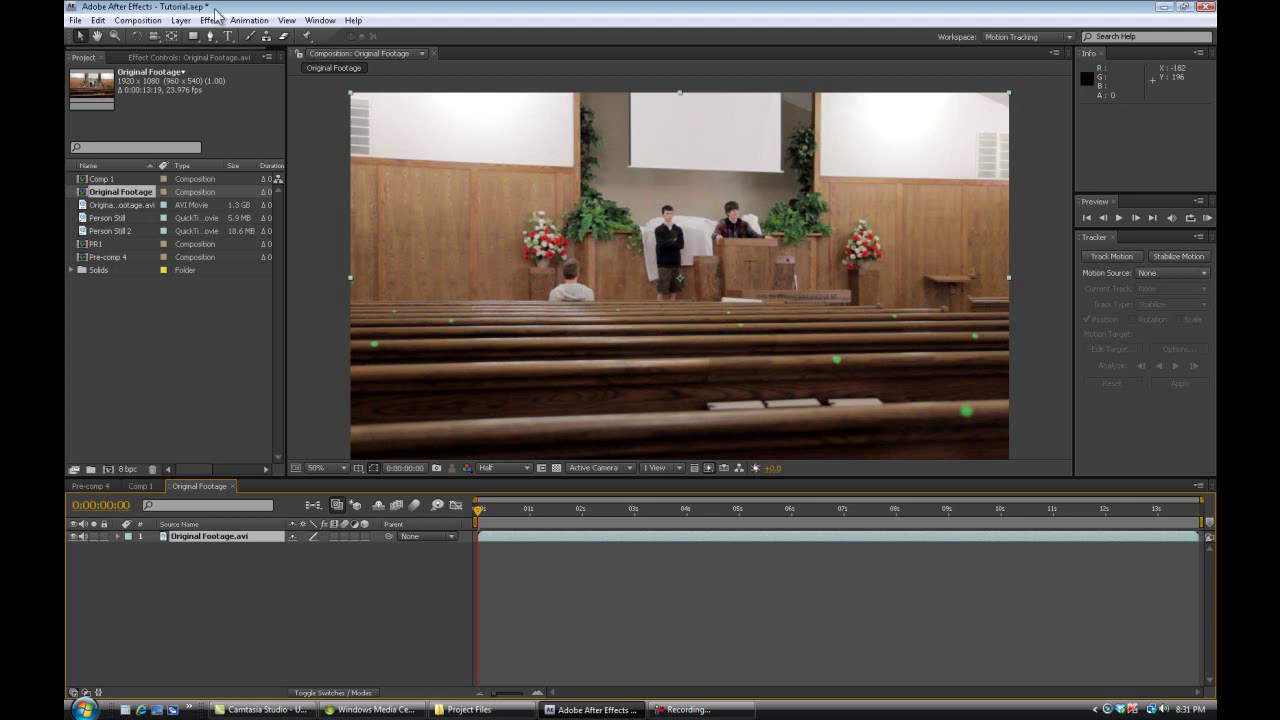
Add a new Null Object layer to the composition
left_click(181, 20)
mouse_move(196, 36)
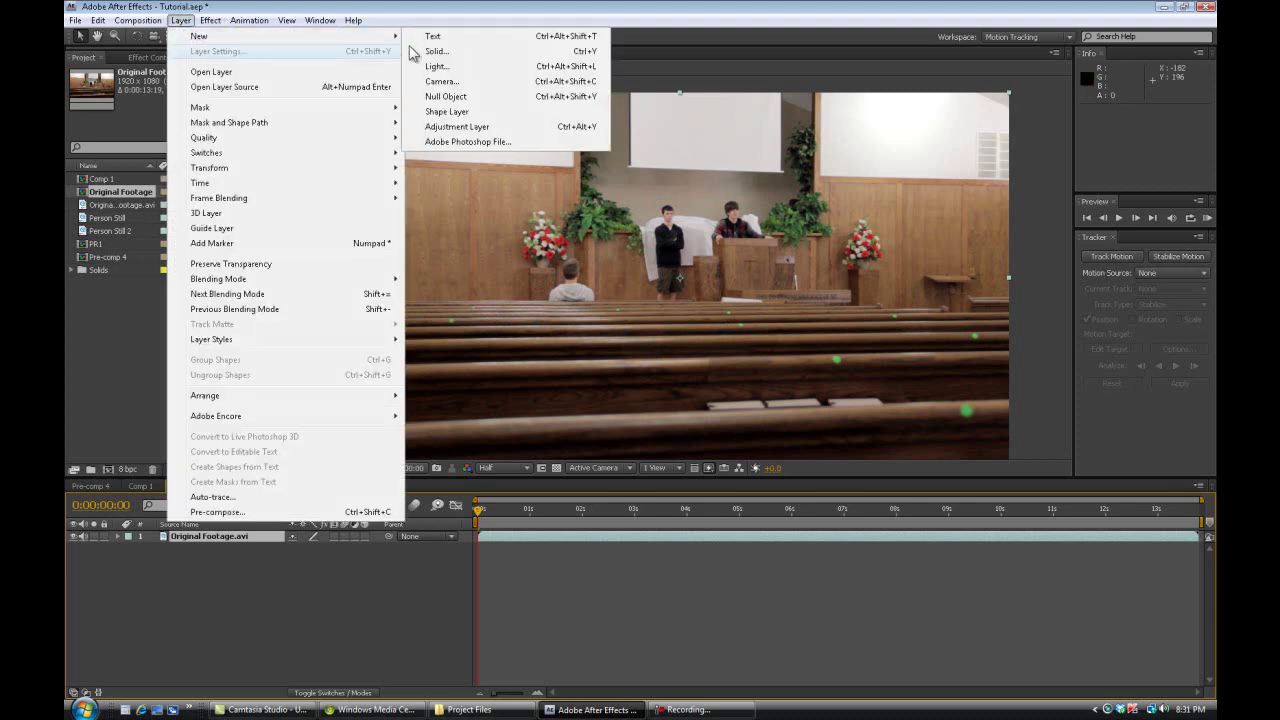
left_click(443, 96)
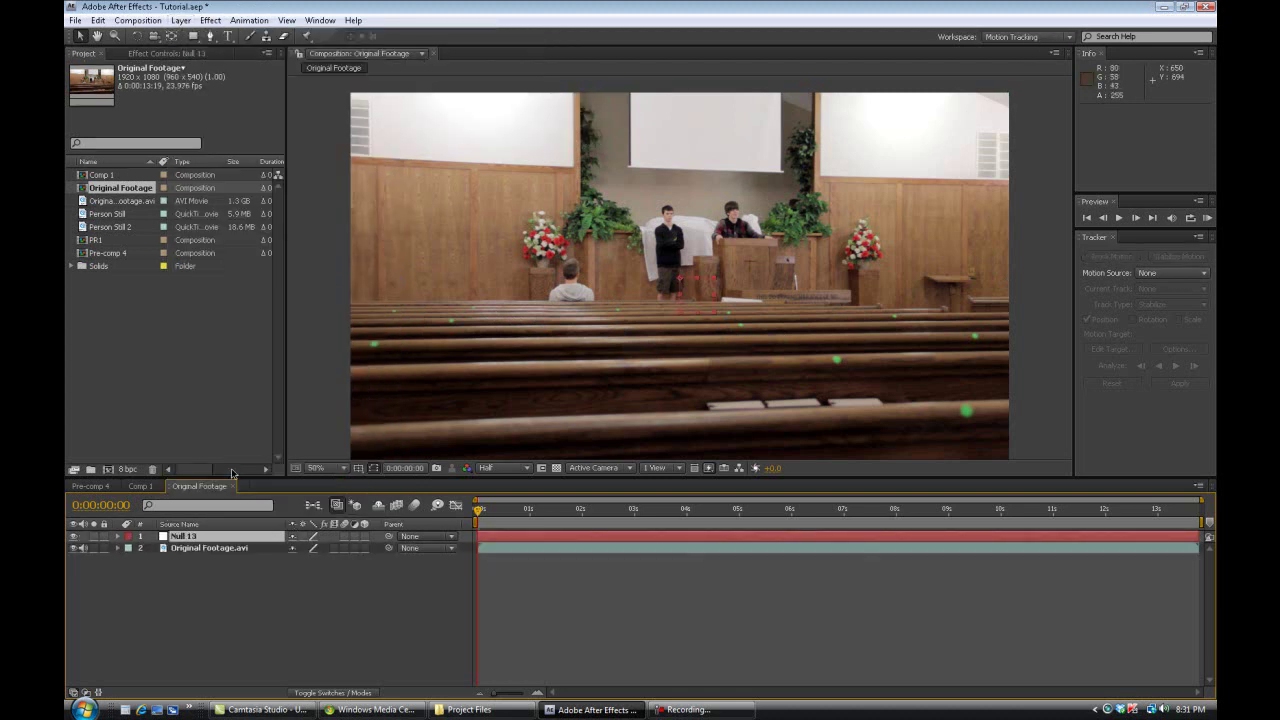
Place Track Point 1 on a green pew dot and analyze it forward through Original Footage.avi
left_click(200, 549)
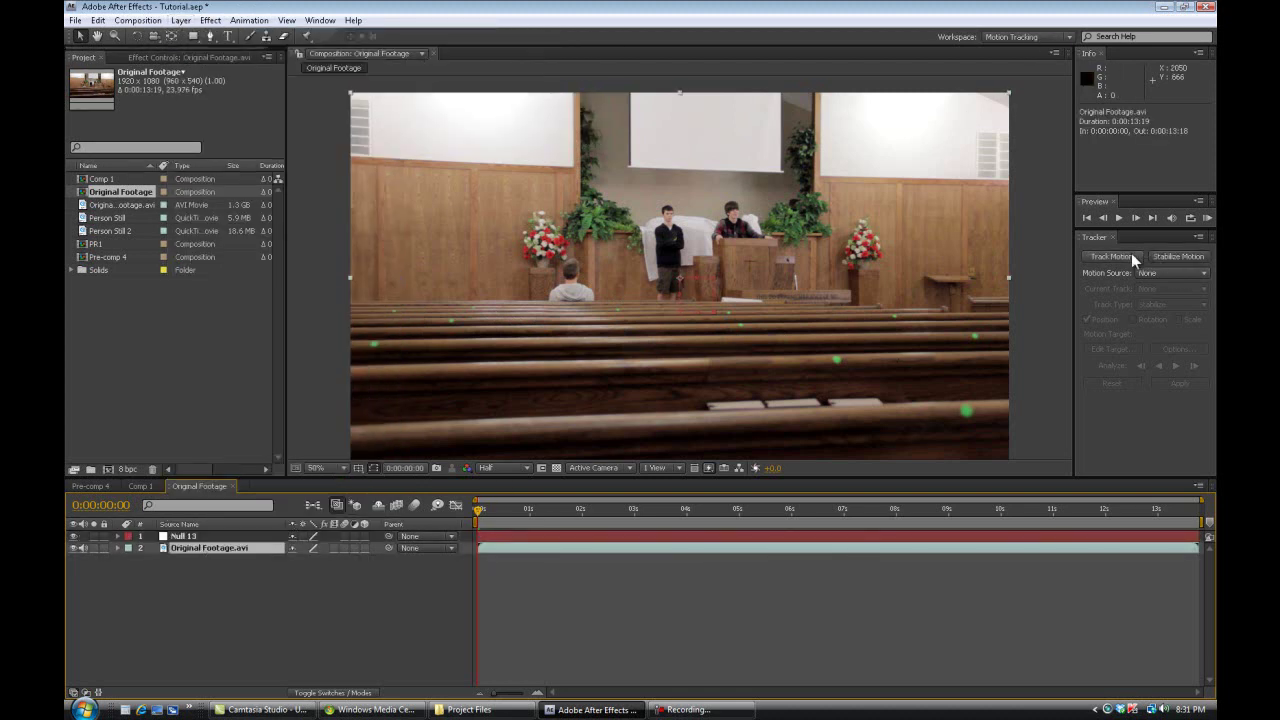
left_click(1110, 256)
scroll(675, 286, "up", 5)
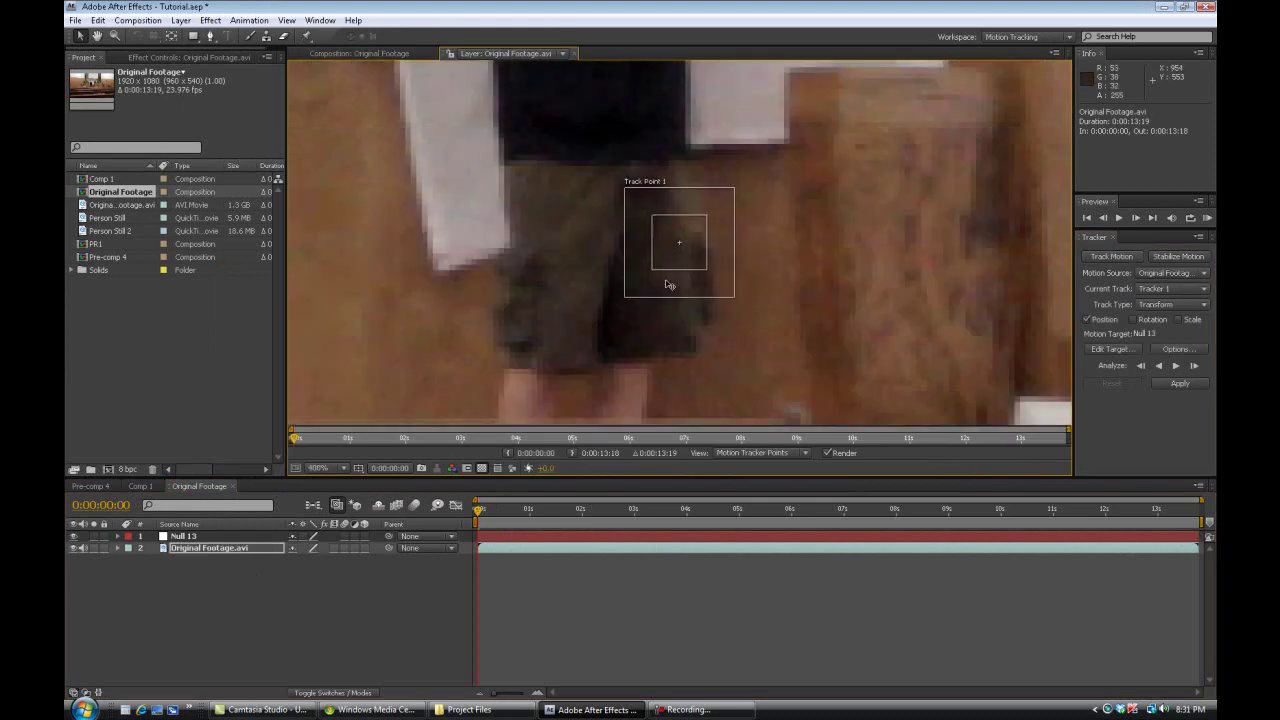
scroll(673, 286, "down", 5)
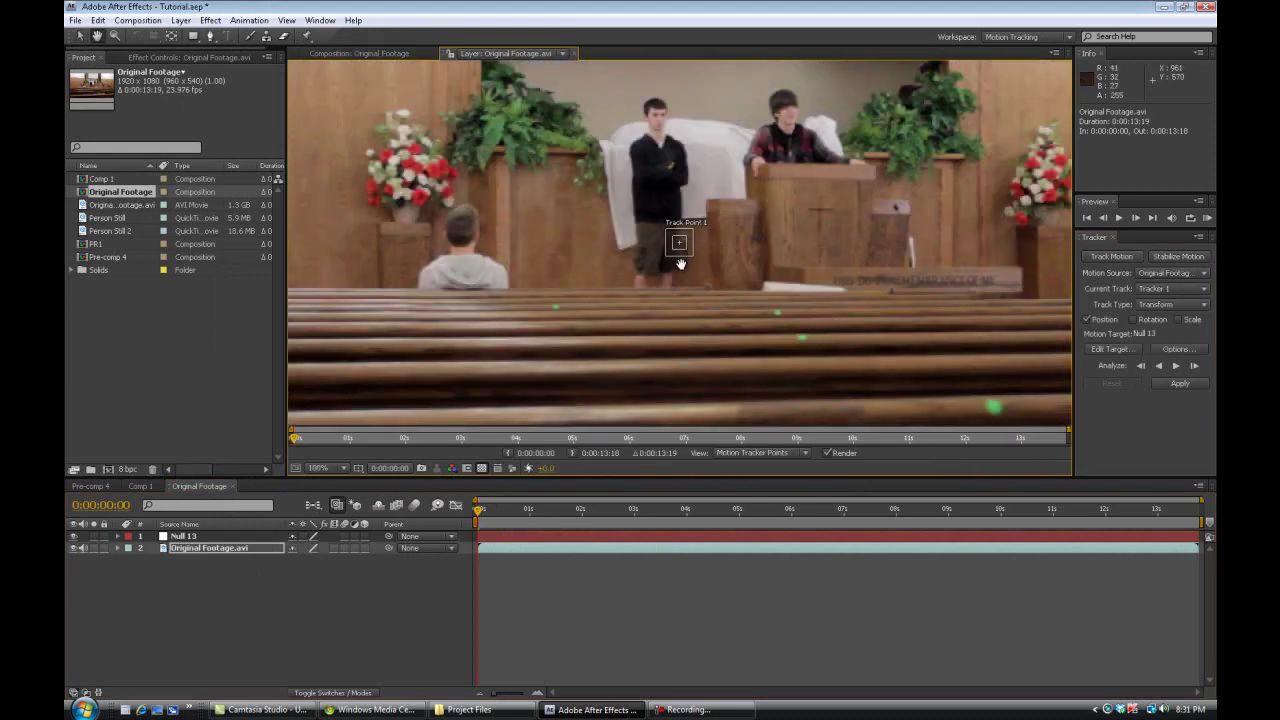
key("g")
left_click_drag(681, 258, 556, 312)
scroll(556, 312, "up", 2)
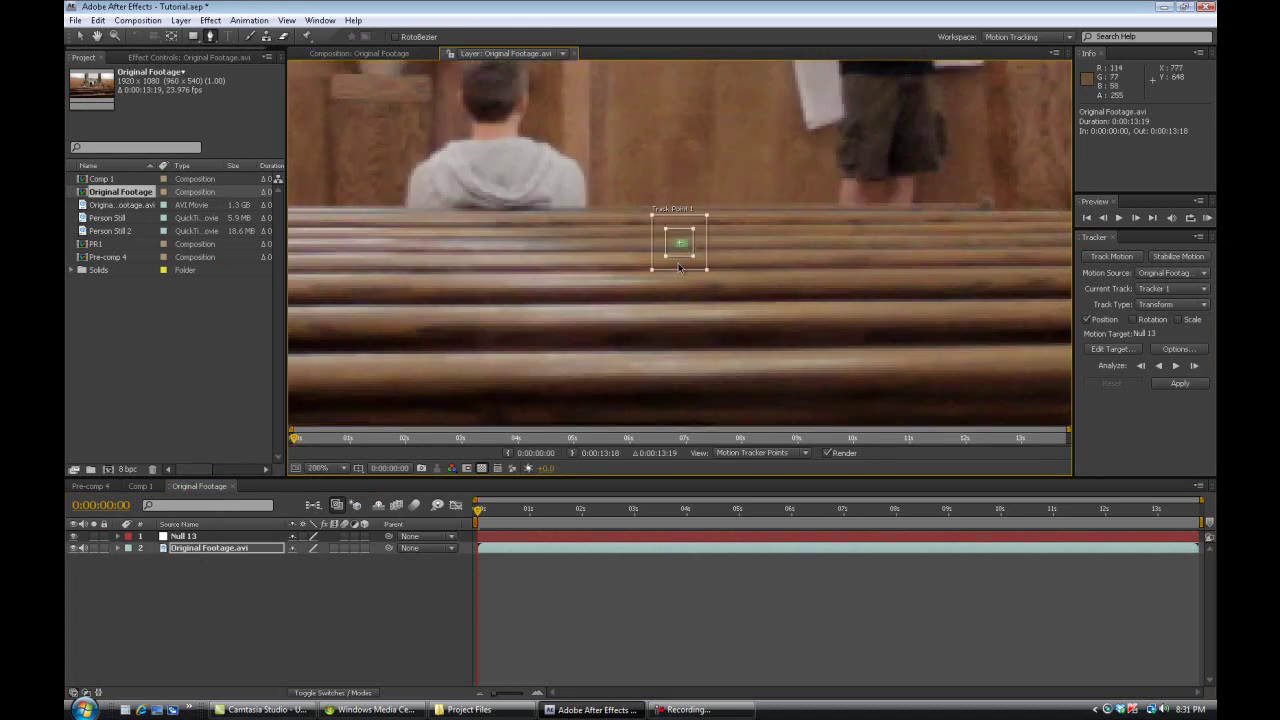
left_click_drag(679, 266, 680, 267)
scroll(679, 266, "up", 1)
scroll(678, 250, "down", 1)
scroll(678, 243, "down", 1)
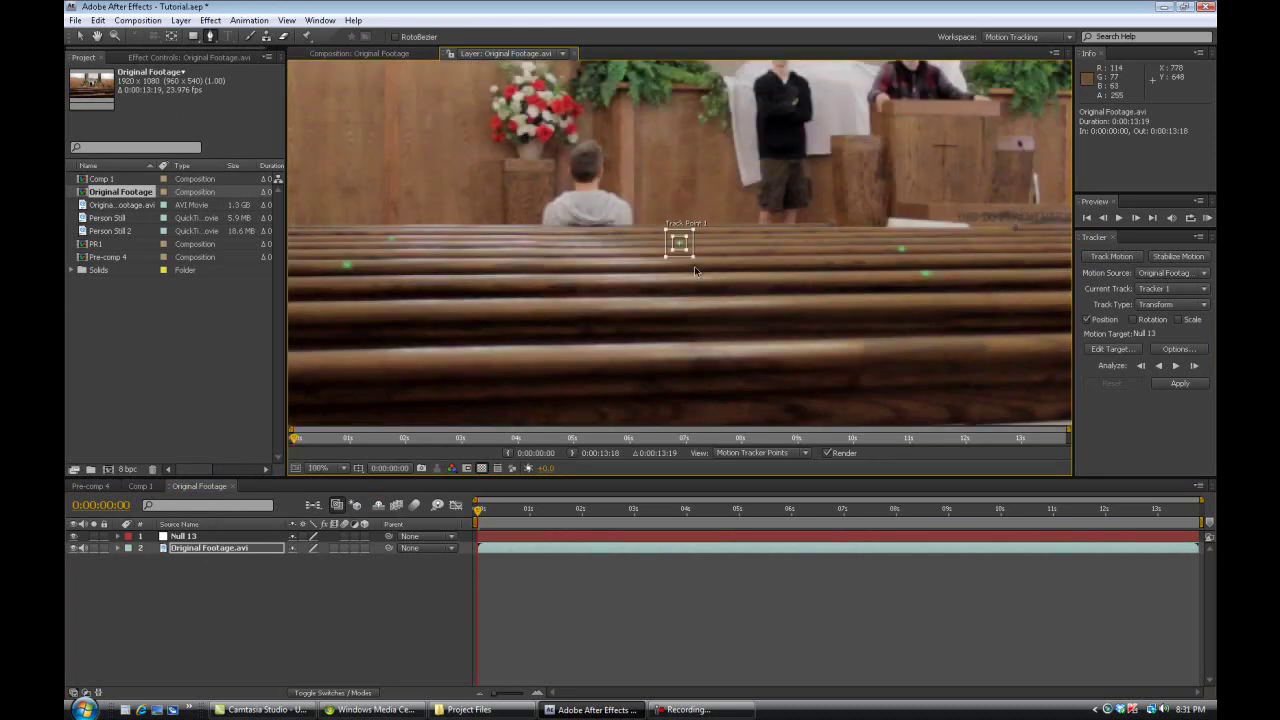
left_click(1175, 366)
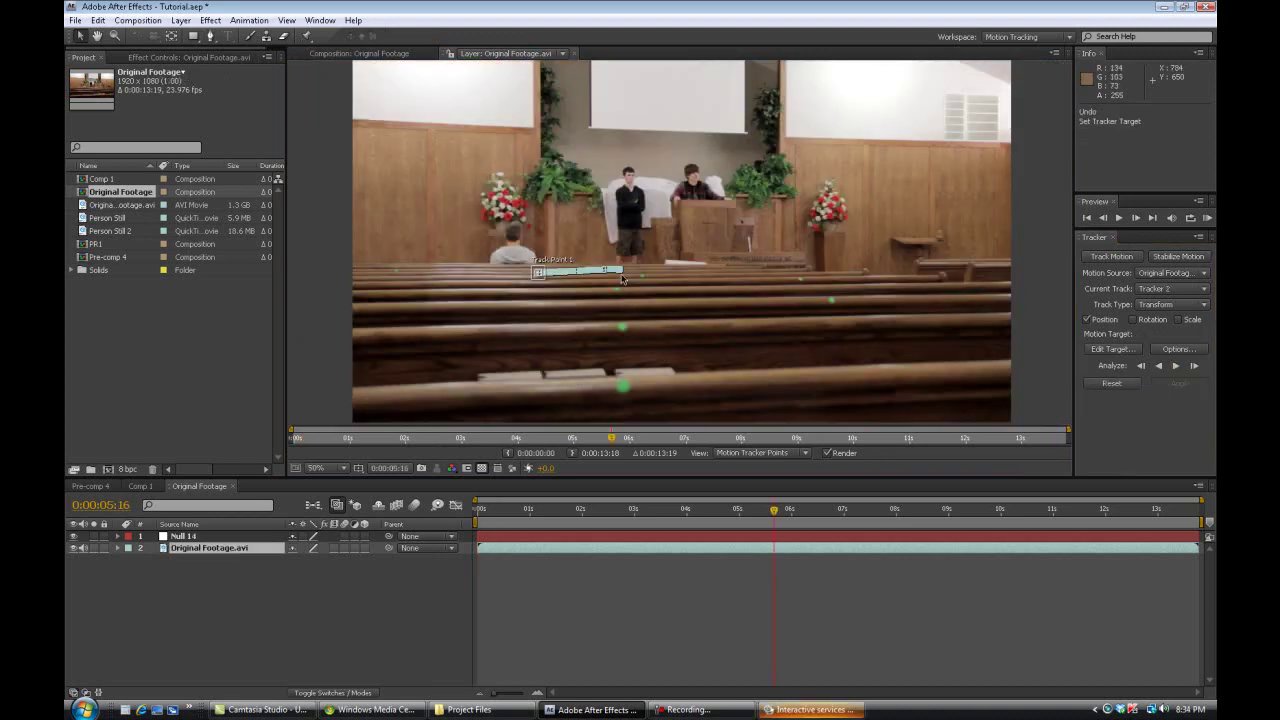
Set Null 14 as Tracker 2's motion target and apply the X and Y tracking data
left_click_drag(773, 513, 699, 522)
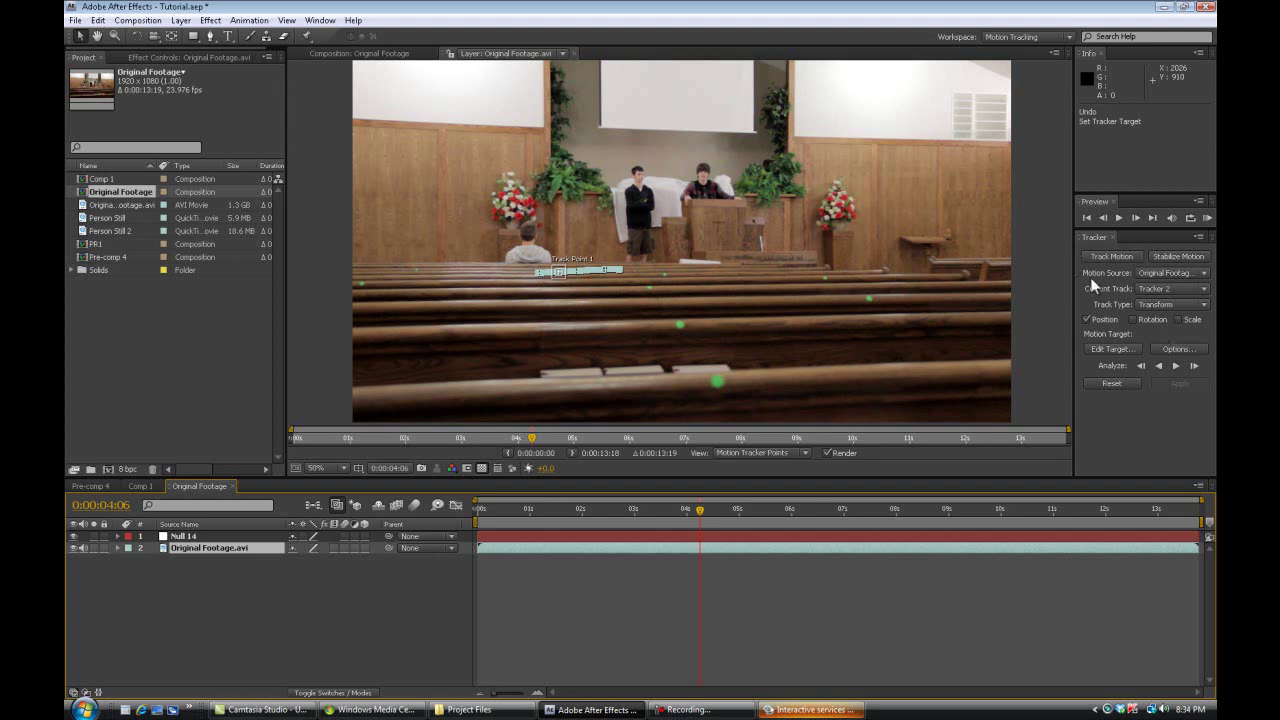
left_click(1114, 350)
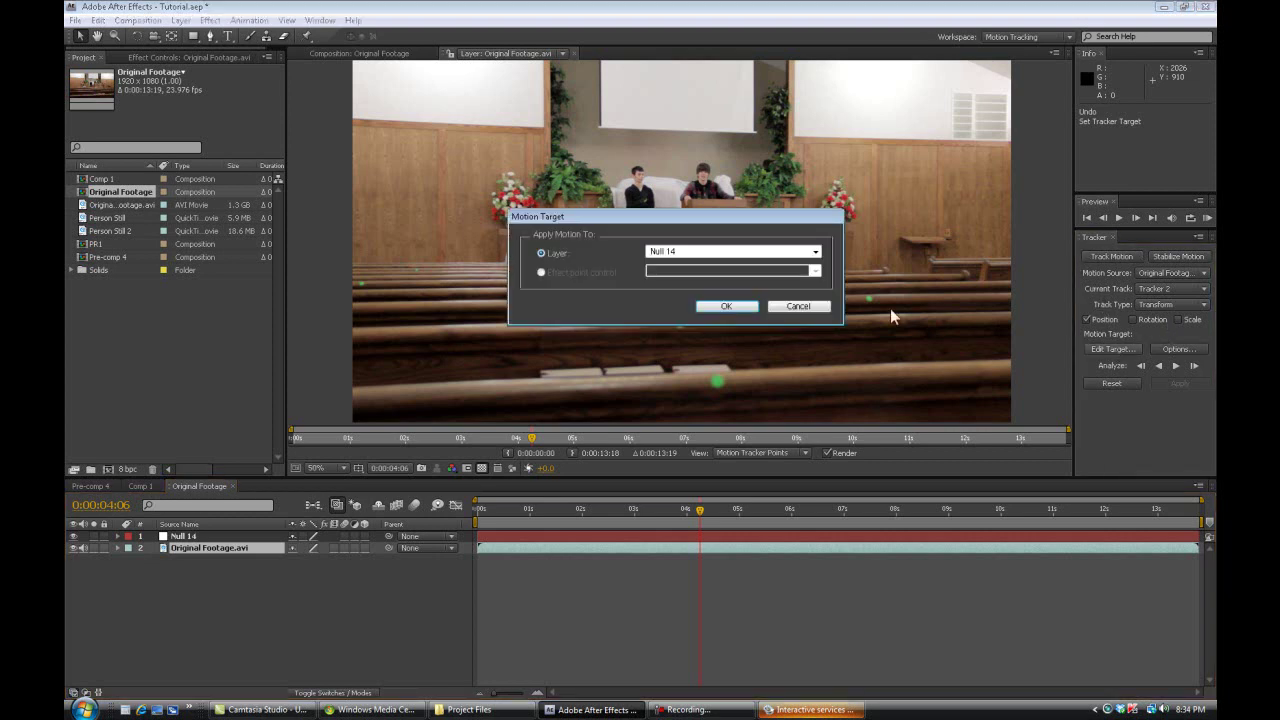
left_click(750, 252)
left_click(746, 264)
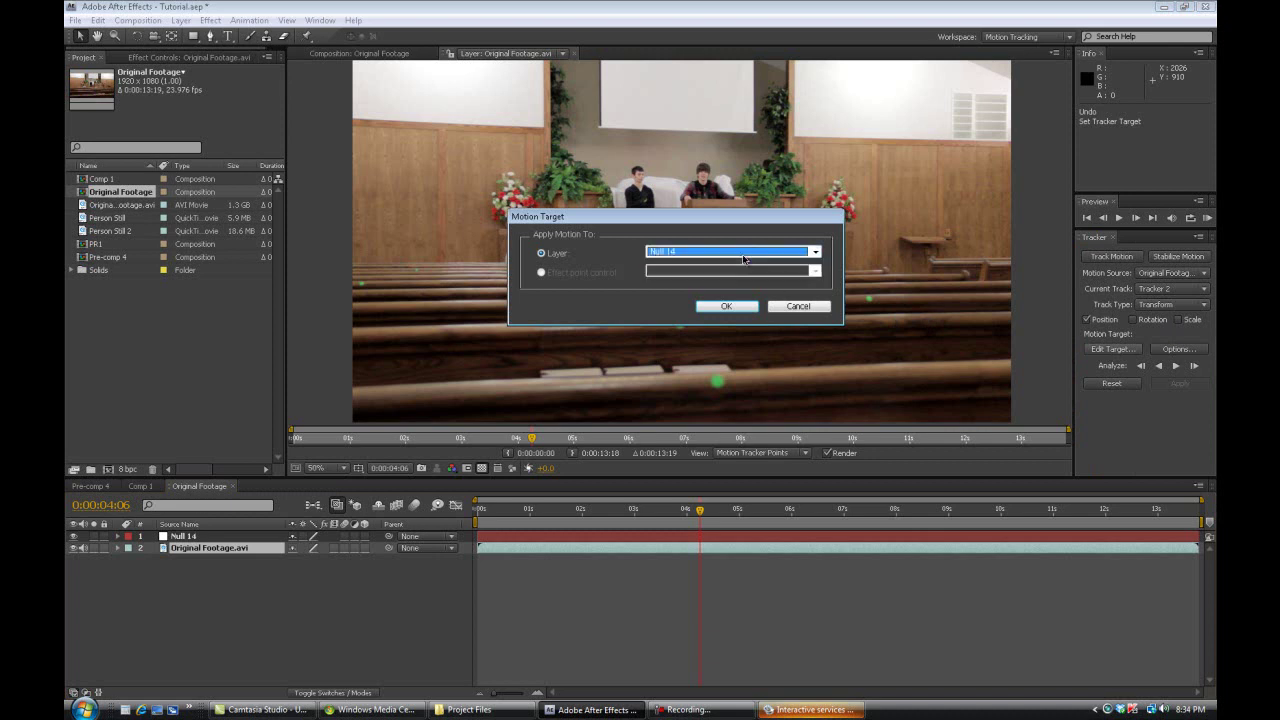
left_click(736, 307)
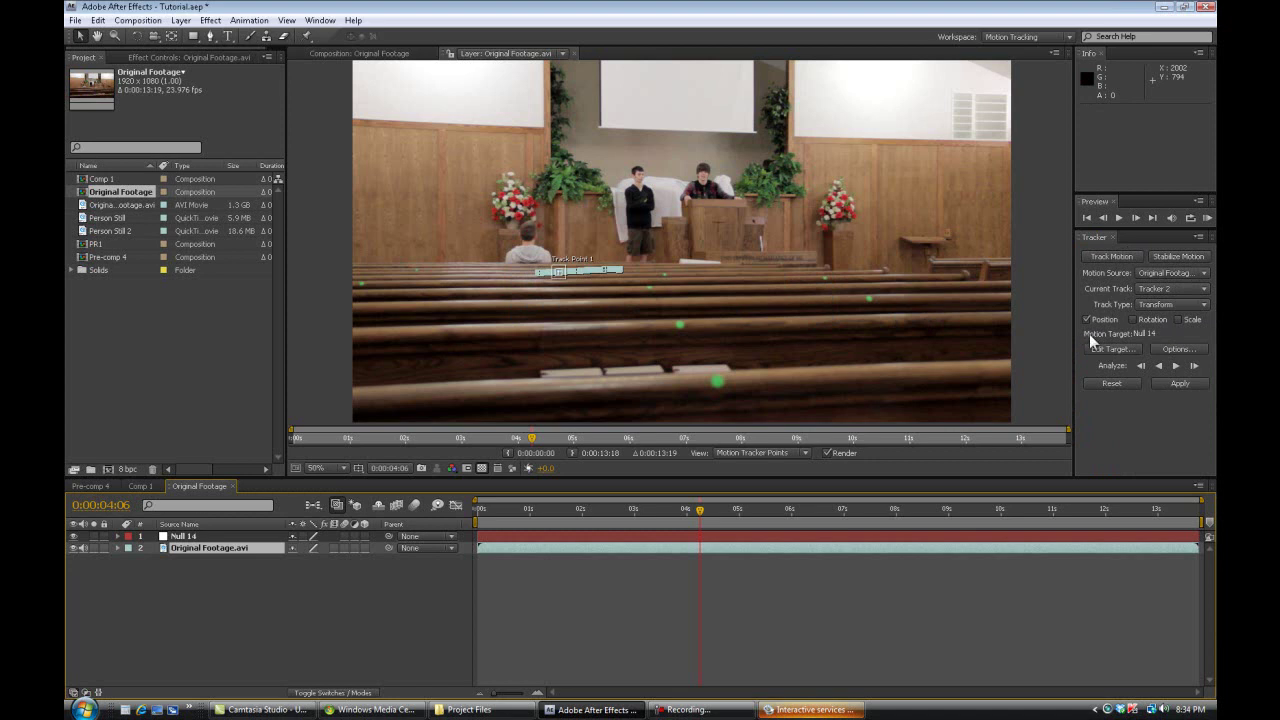
left_click(1184, 384)
left_click(620, 268)
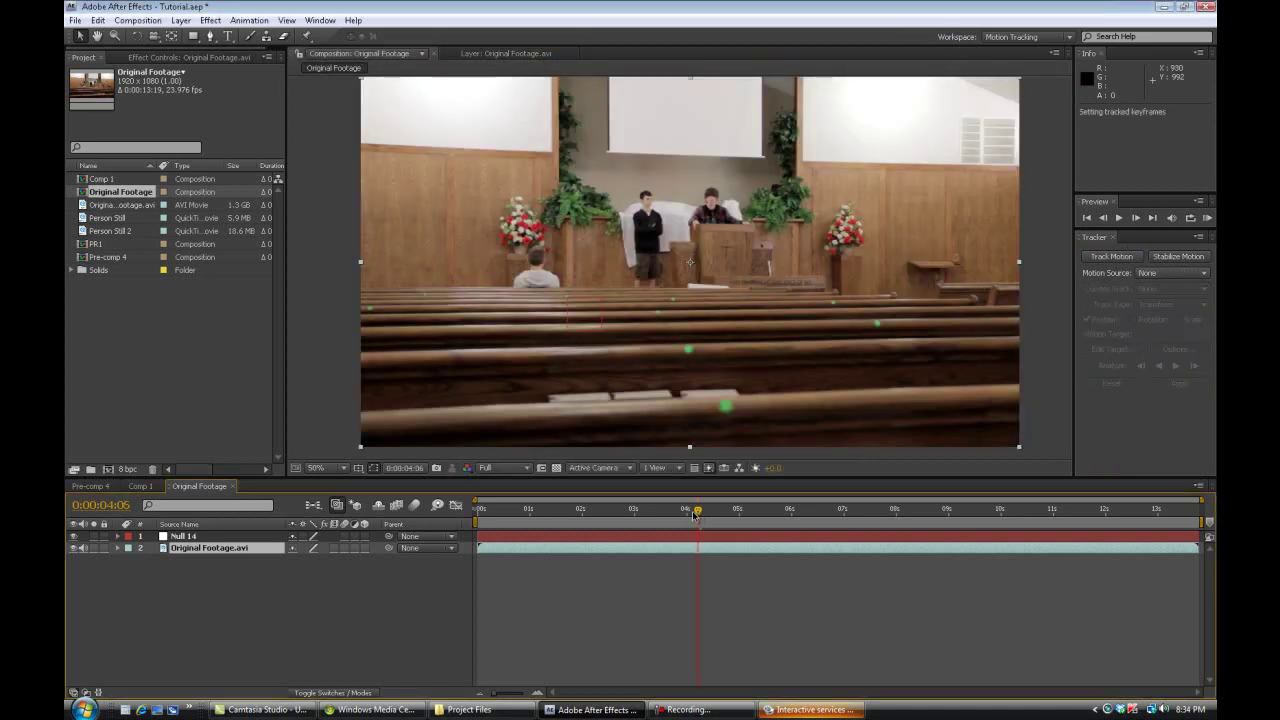
Scrub from about four seconds to 1:21 to confirm the nulls follow the dots
left_click_drag(698, 511, 470, 528)
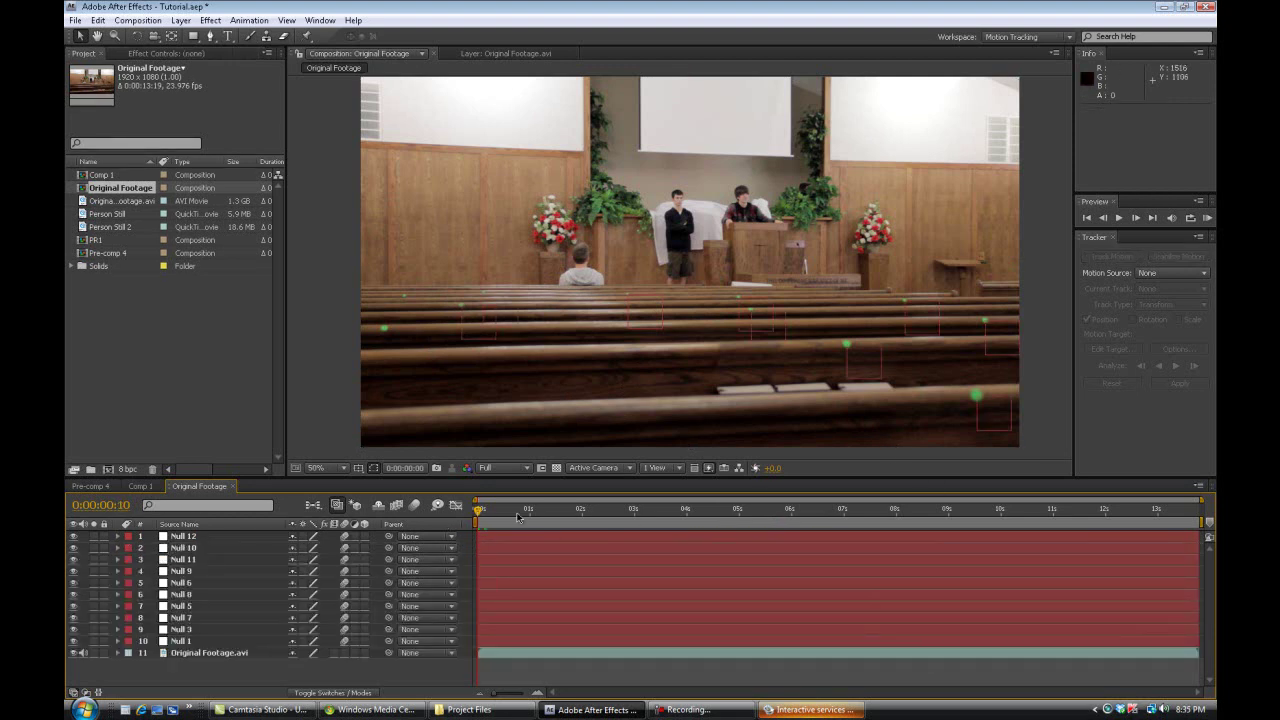
left_click(576, 514)
left_click_drag(576, 520, 460, 543)
Add Person Still to the composition, solo it, and apply Freeze Frame
left_click_drag(101, 216, 696, 260)
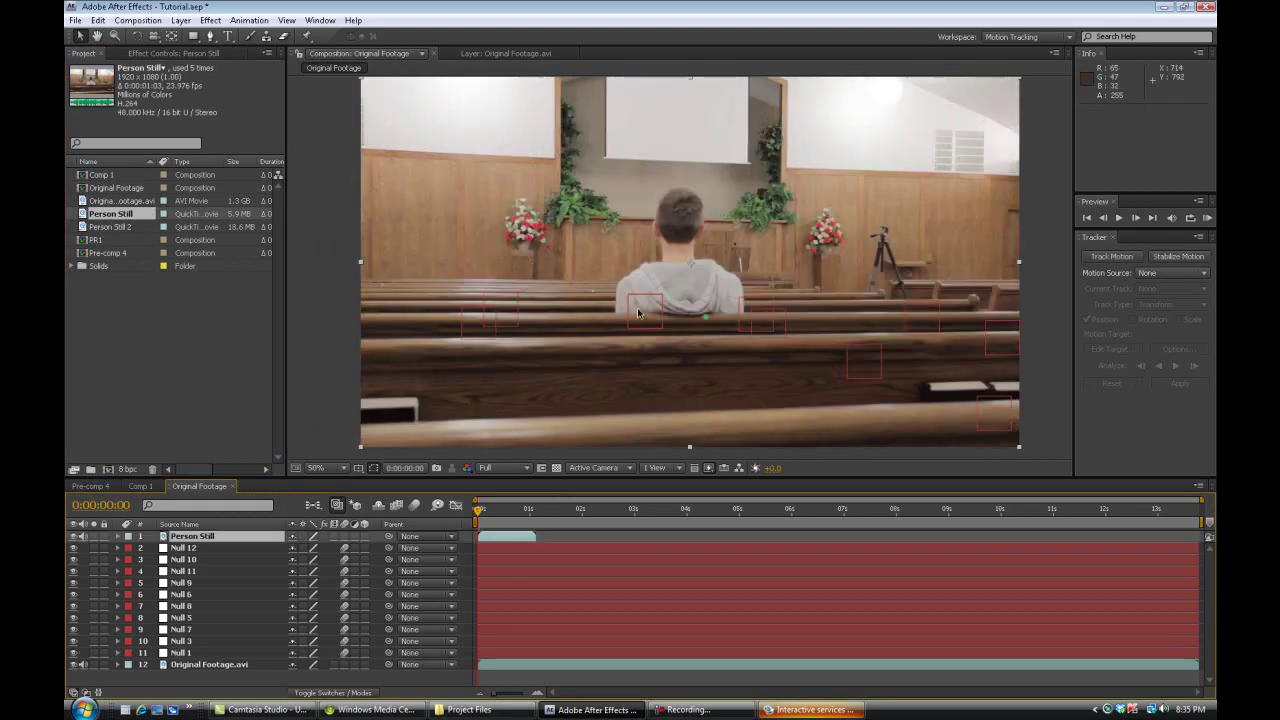
left_click(94, 537)
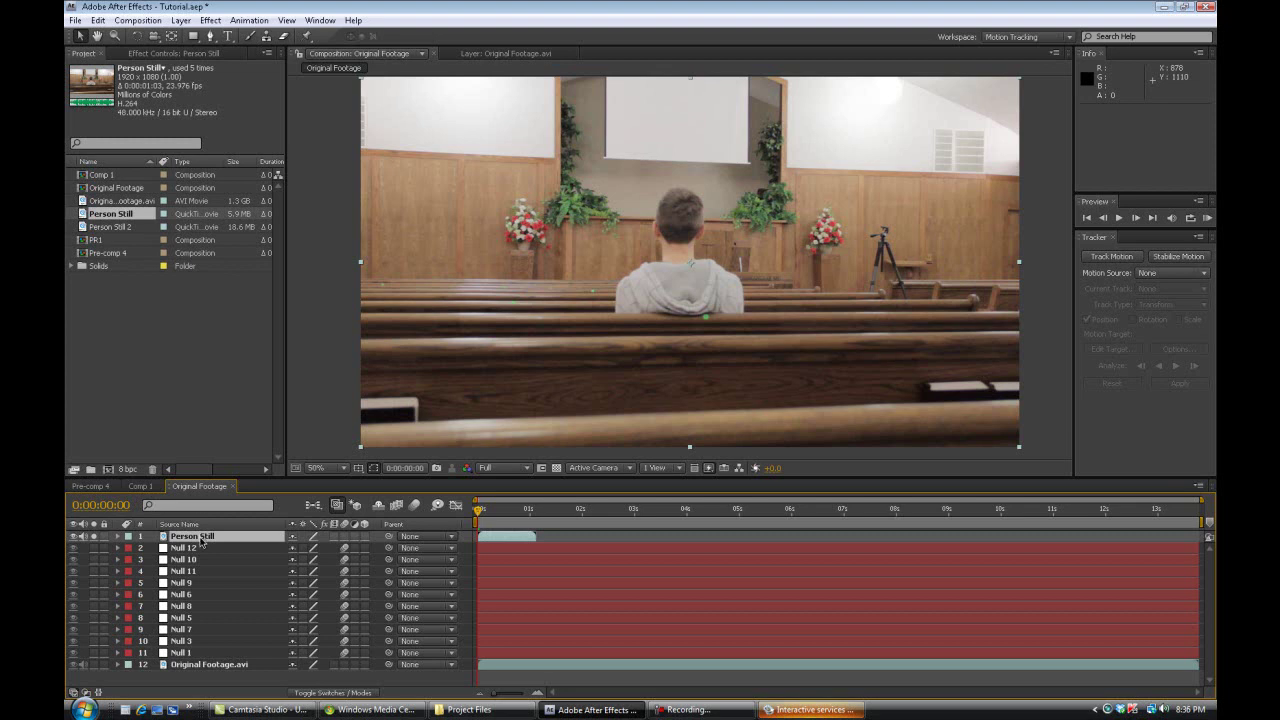
right_click(200, 542)
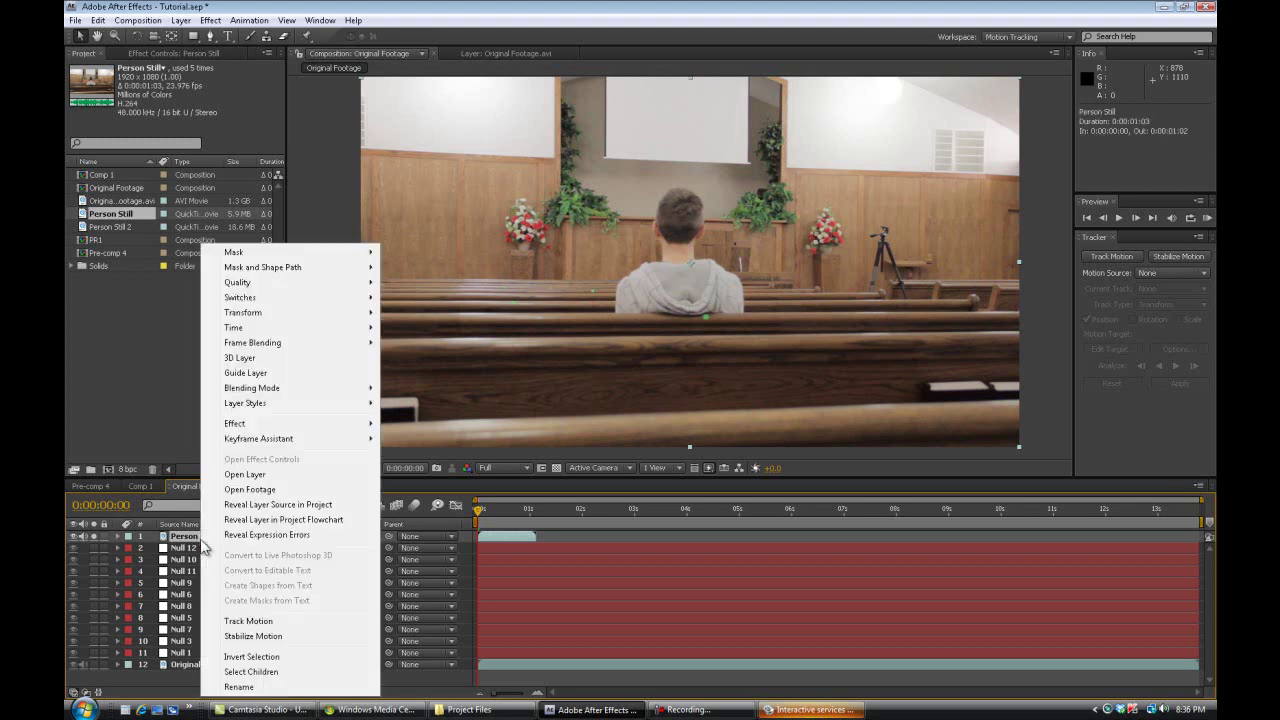
mouse_move(265, 328)
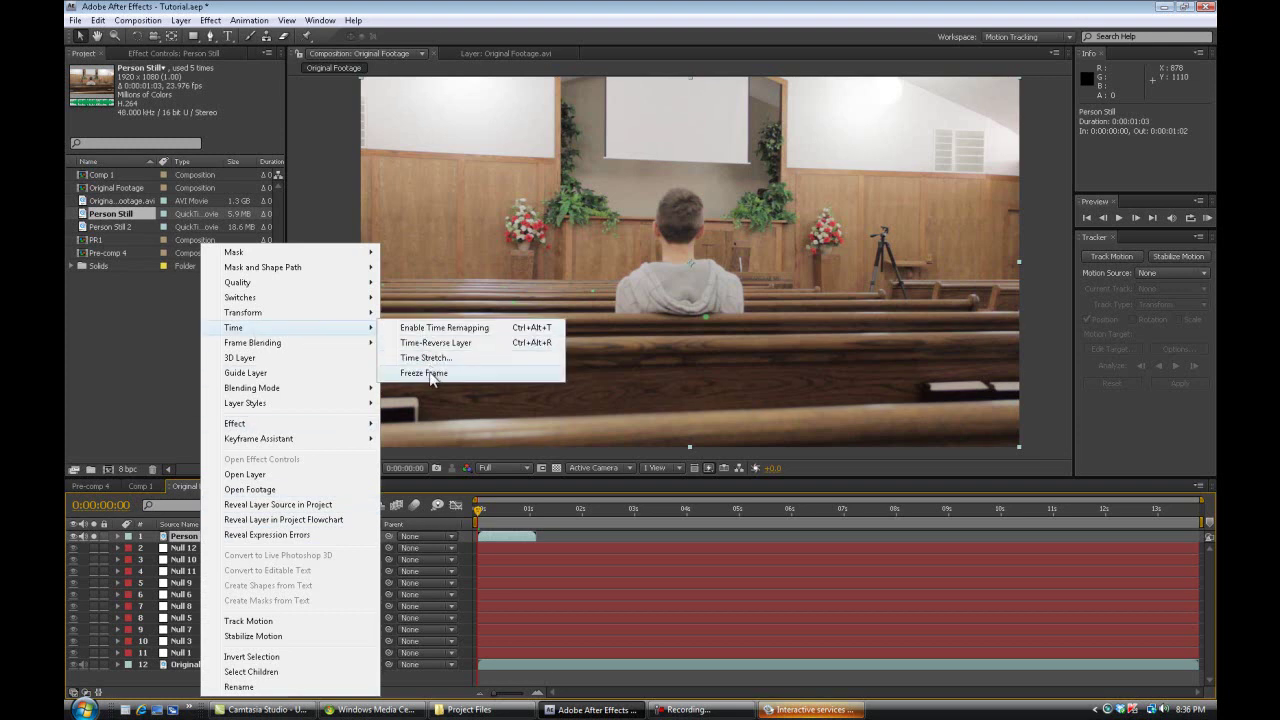
left_click(430, 328)
Extend the frozen Person Still layer to the composition's end, preview it, and collapse it
left_click_drag(537, 538, 1200, 547)
key("space")
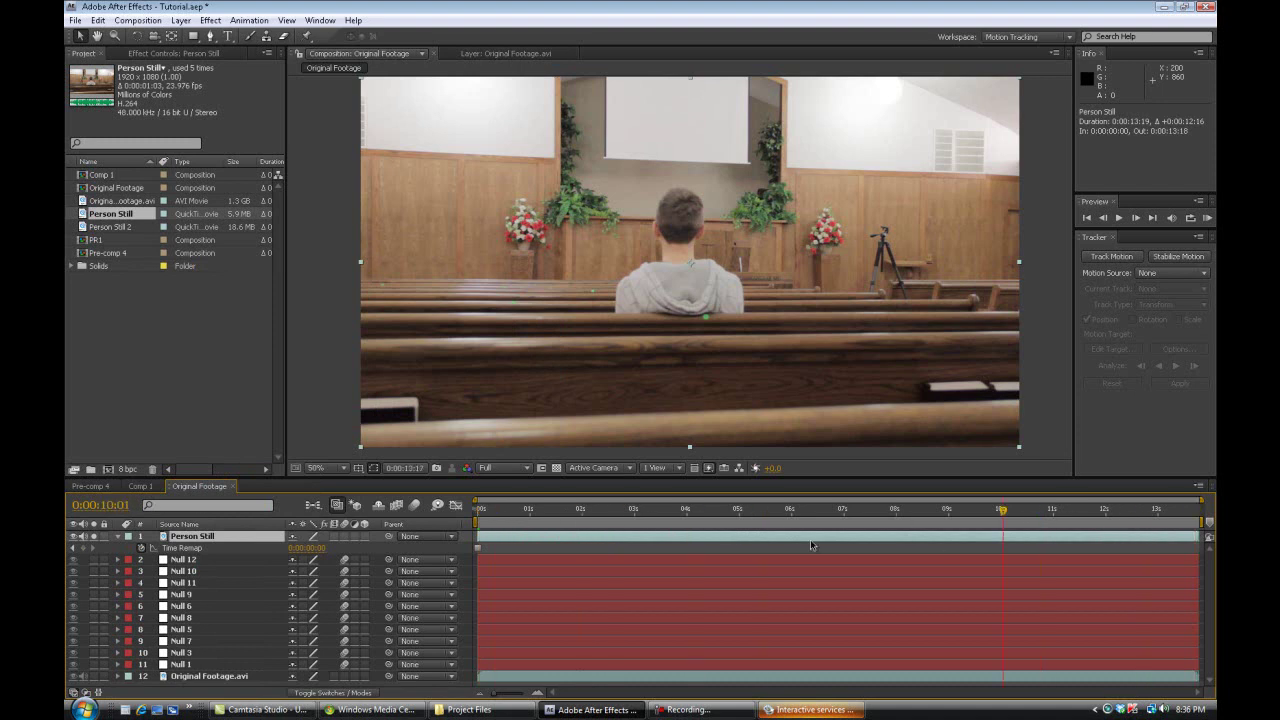
key("Home")
left_click(118, 537)
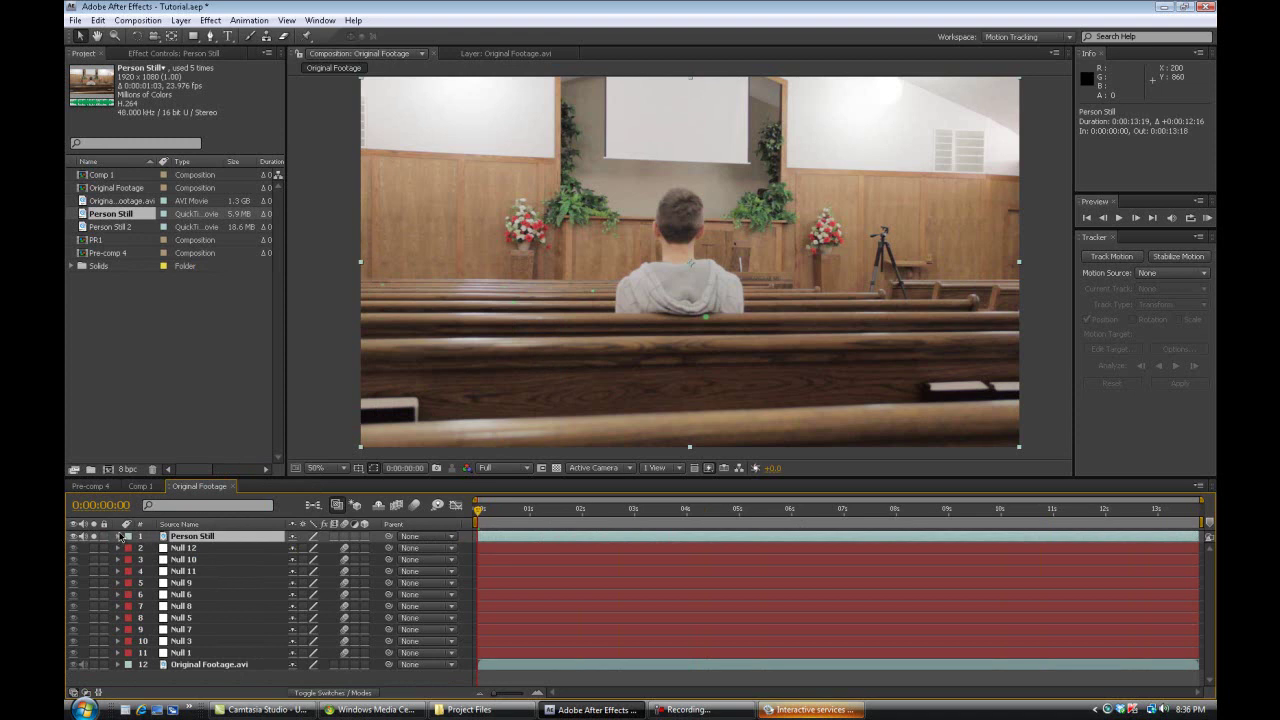
Trace a Pen mask up the left shoulder, over the head, and down the right shoulder to the pew
scroll(675, 313, "up", 2)
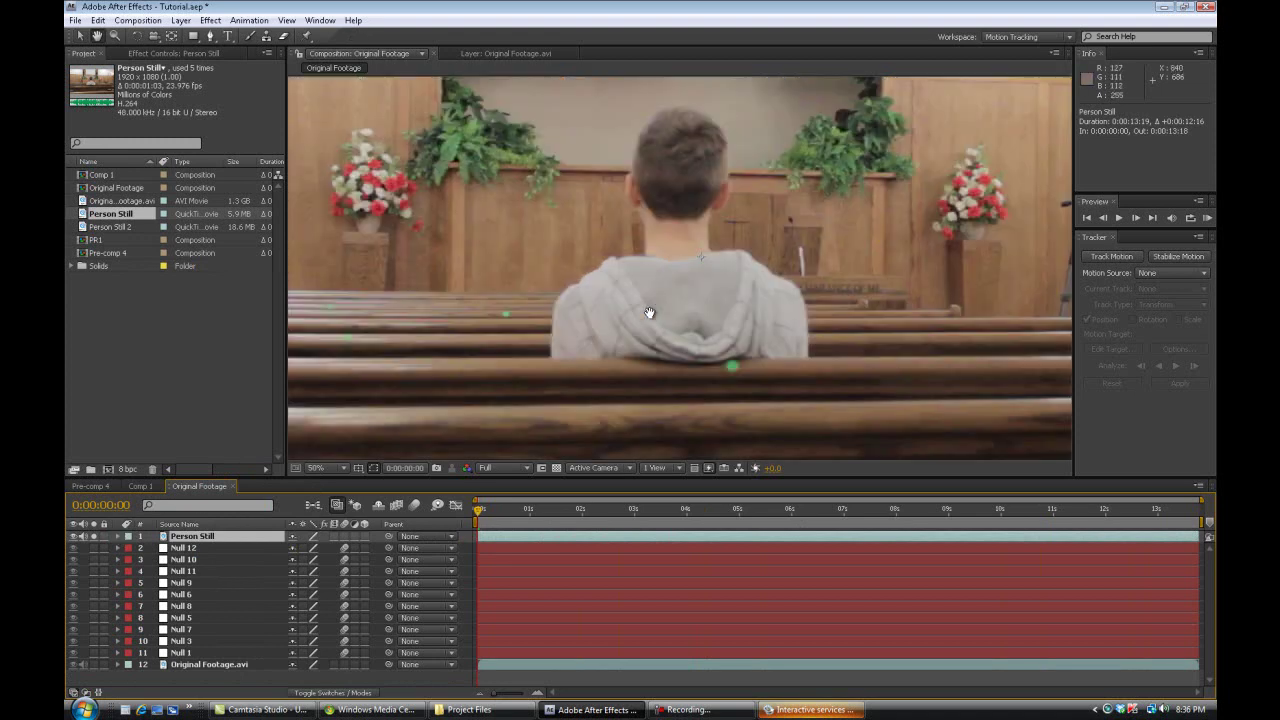
left_click(211, 36)
left_click(578, 348)
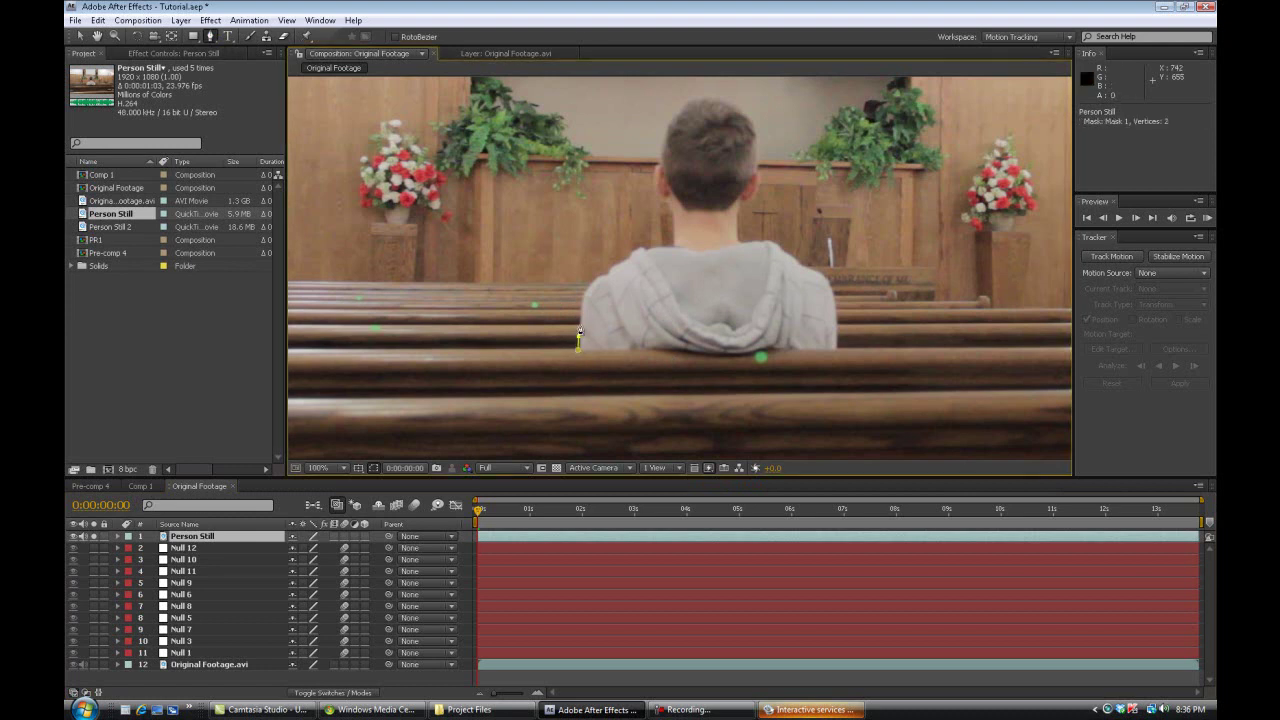
left_click(588, 288)
left_click(610, 268)
left_click(630, 252)
left_click(652, 243)
left_click(678, 238)
left_click(676, 220)
left_click(669, 197)
left_click(658, 195)
left_click(658, 162)
left_click(664, 135)
left_click(676, 102)
left_click(705, 97)
left_click(745, 108)
left_click(760, 135)
left_click(762, 180)
left_click(748, 205)
left_click(738, 232)
left_click(746, 240)
left_click(768, 243)
left_click(790, 252)
left_click(806, 261)
left_click(822, 278)
left_click(832, 300)
left_click(837, 325)
left_click(836, 352)
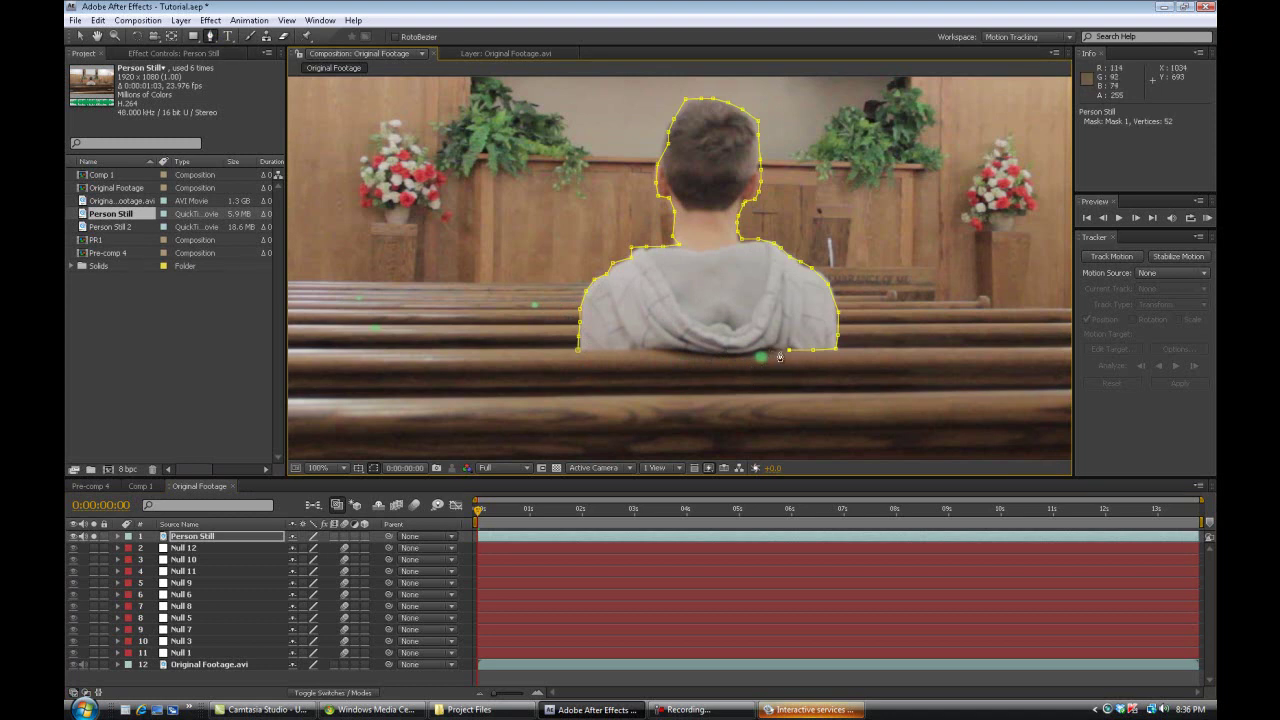
Continue the mask leftward along the pew edge and close it on the first point
left_click(778, 351)
scroll(776, 355, "up", 1)
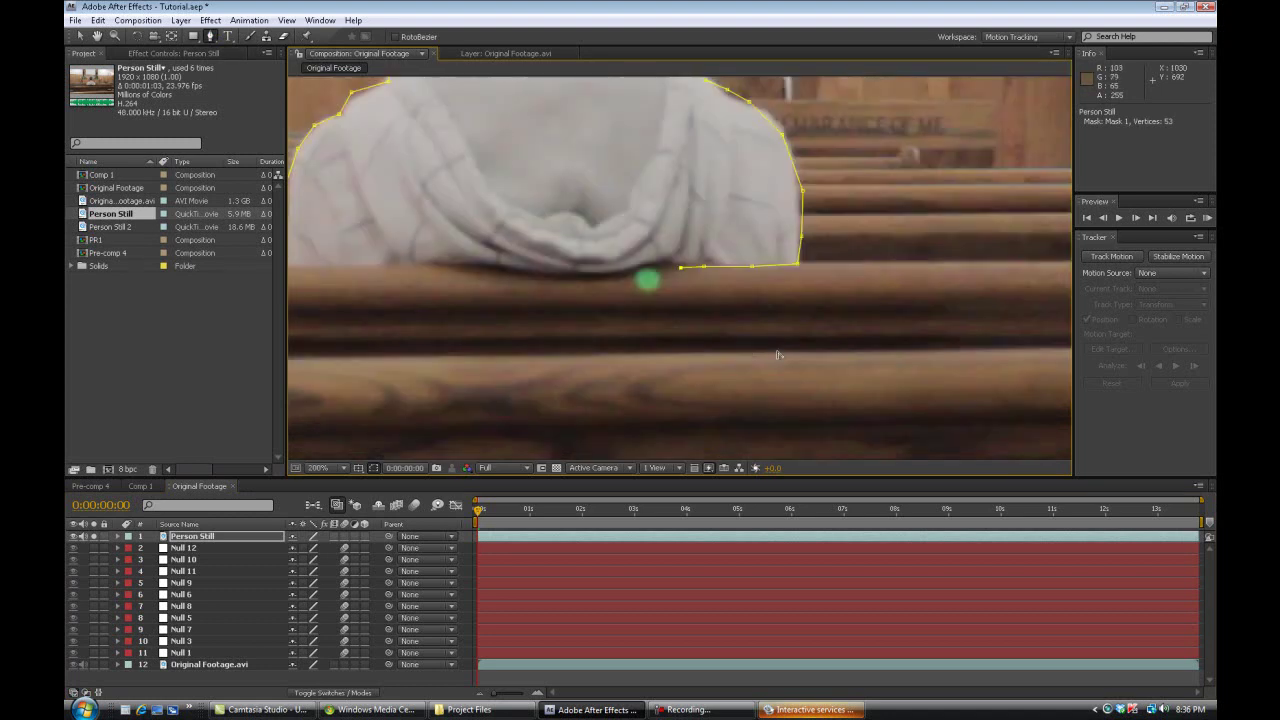
left_click(659, 271)
left_click(578, 282)
left_click(547, 282)
left_click(492, 274)
left_click(471, 274)
left_click(448, 271)
left_click(428, 270)
key("comma")
left_click(480, 270)
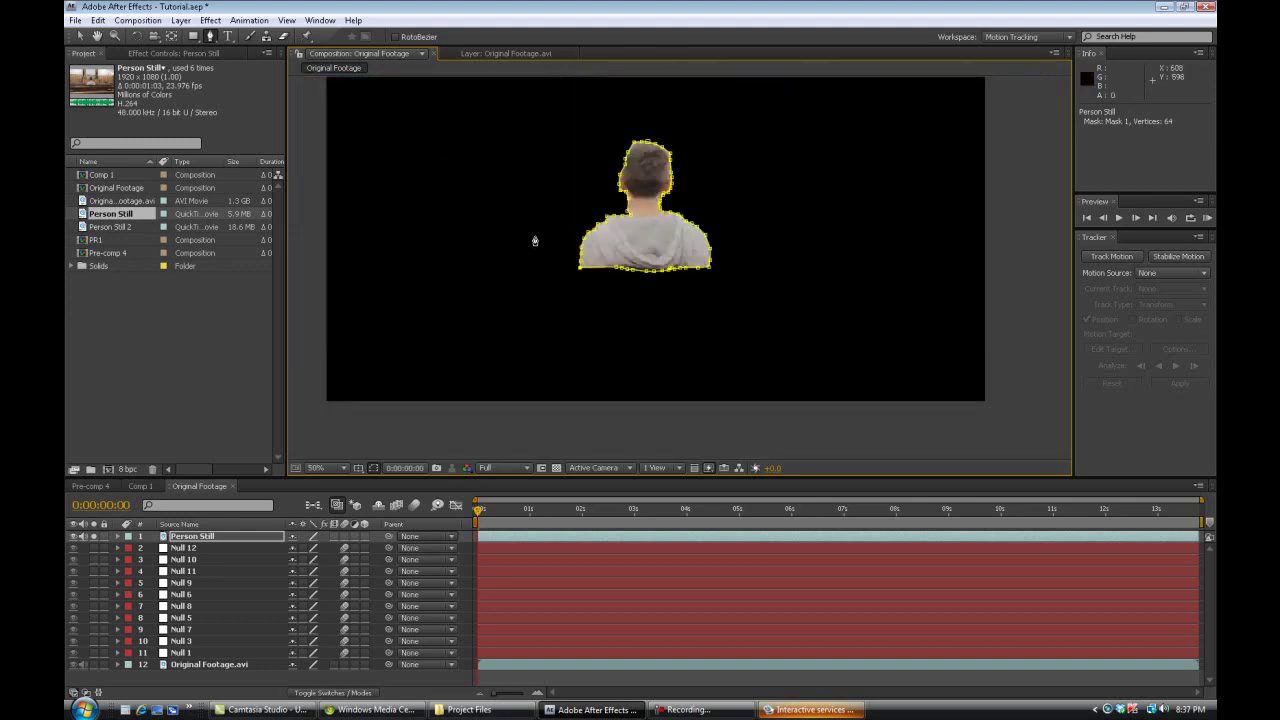
Set Mask 1's feather on the Person Still layer to 5 pixels
key("comma")
left_click_drag(602, 243, 593, 298)
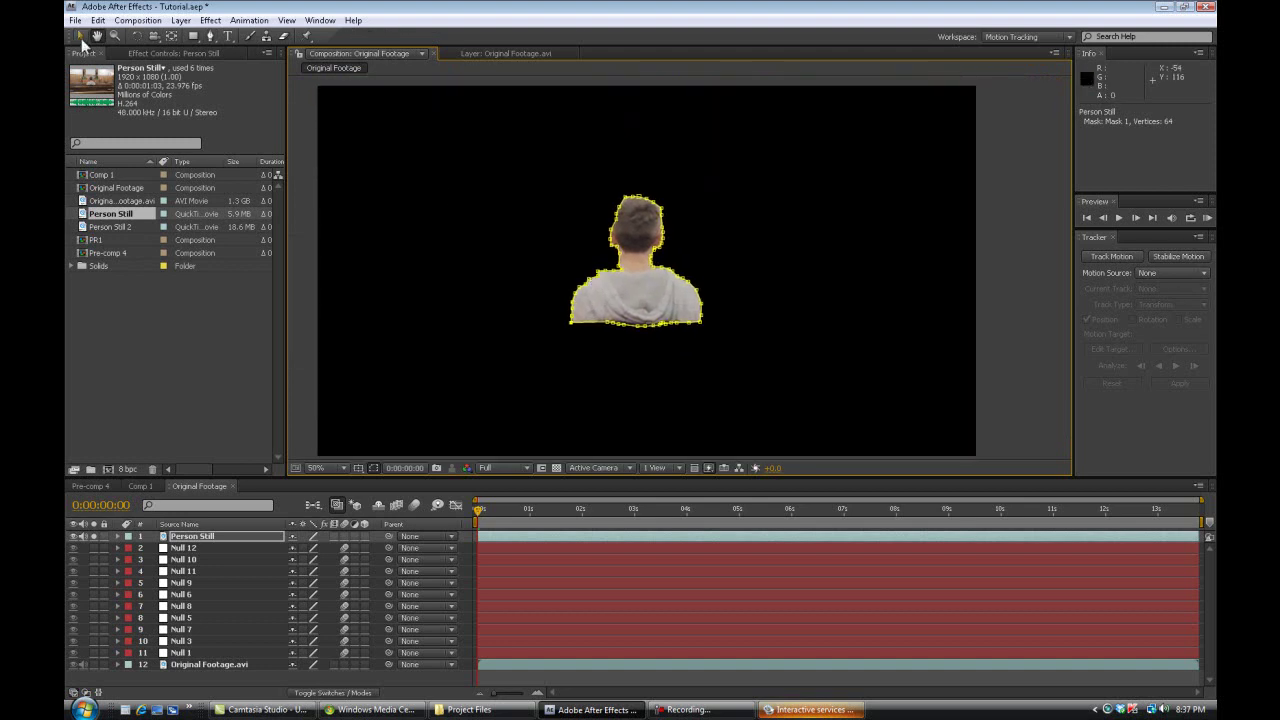
left_click(670, 289)
left_click(790, 311)
left_click(640, 273)
key("m")
key("m")
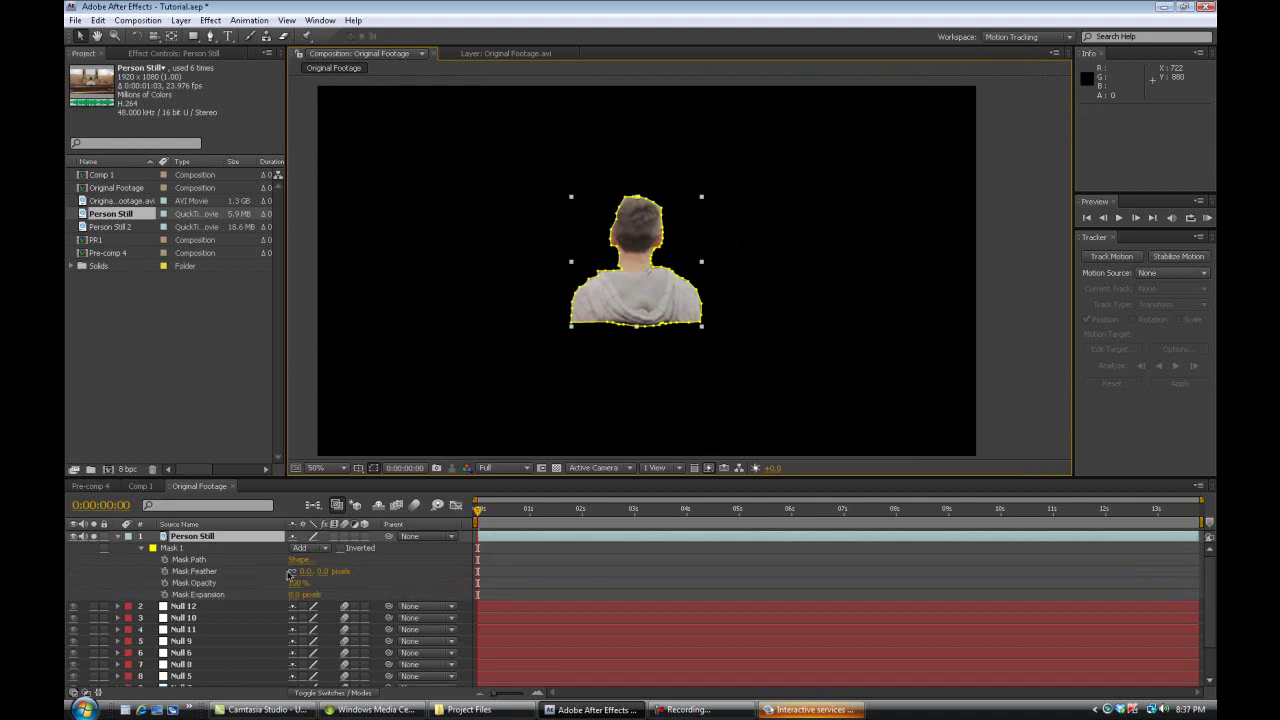
left_click(321, 573)
type("5")
left_click(409, 573)
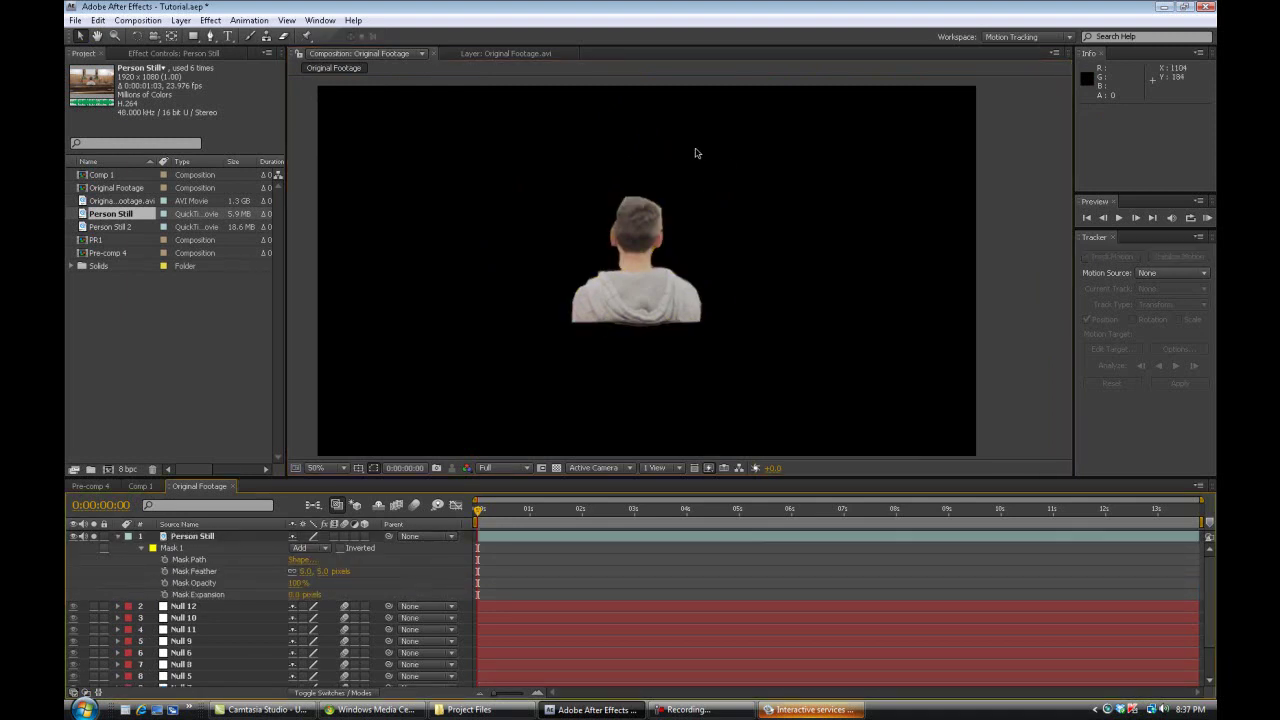
Turn off Solo, shrink Person Still to about 39%, and move it beside the seated man
left_click(118, 537)
left_click(93, 537)
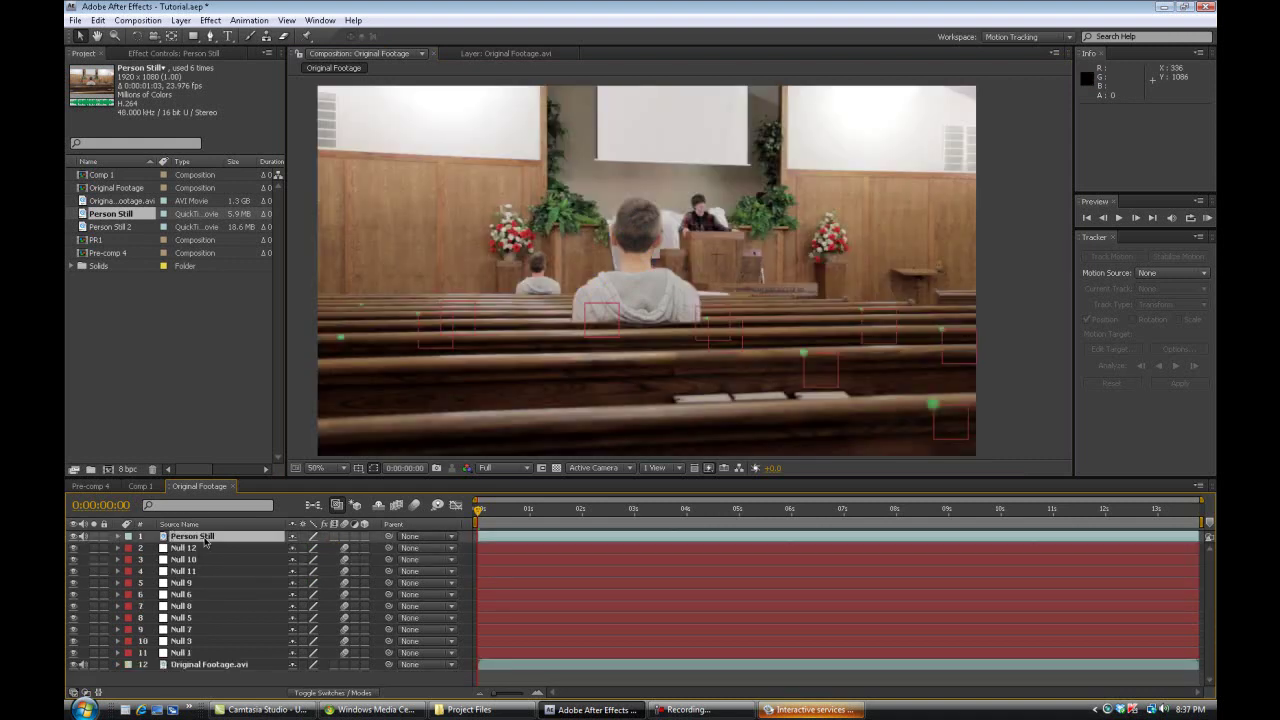
left_click(205, 537)
mouse_move(650, 302)
left_mouse_down()
mouse_move(584, 302)
mouse_move(652, 310)
left_mouse_up()
key("s")
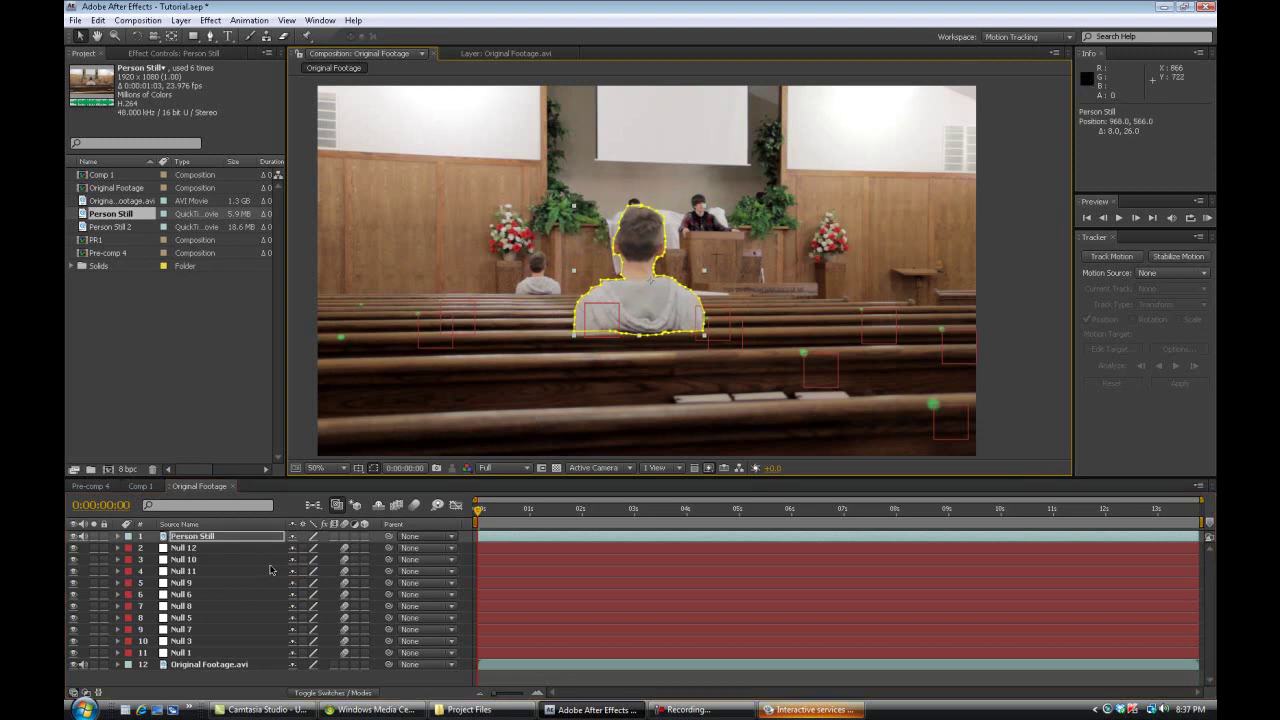
left_click_drag(330, 552, 305, 554)
scroll(586, 350, "up", 2)
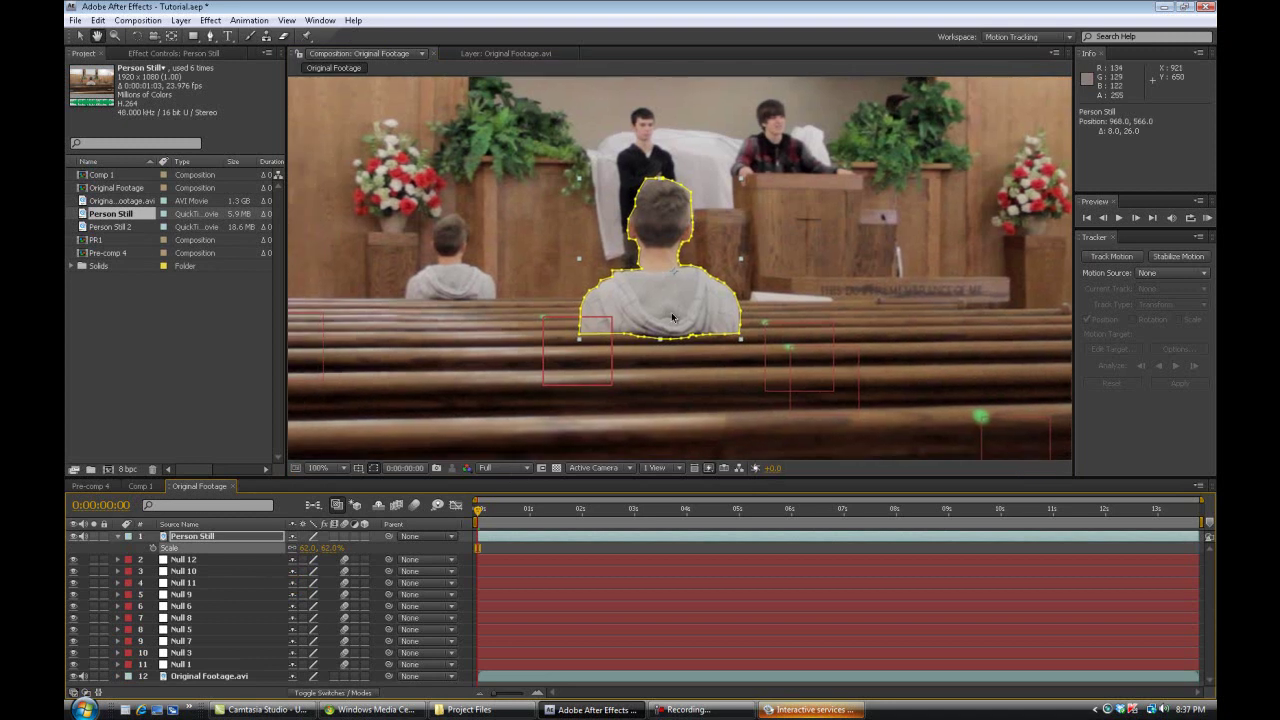
left_click_drag(710, 280, 628, 266)
left_click_drag(328, 548, 310, 548)
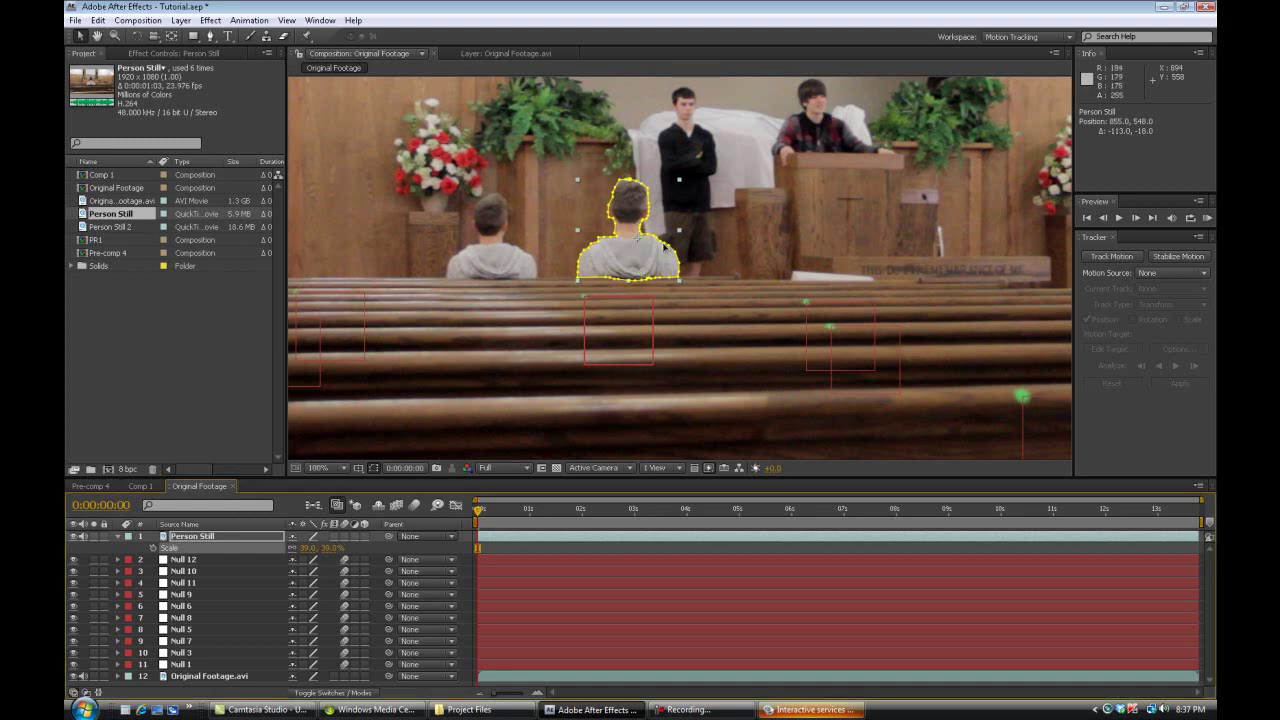
left_click_drag(630, 256, 590, 256)
Fine-tune the clone's position on the pew and settle its scale at 40%
left_click(330, 548)
key("Return")
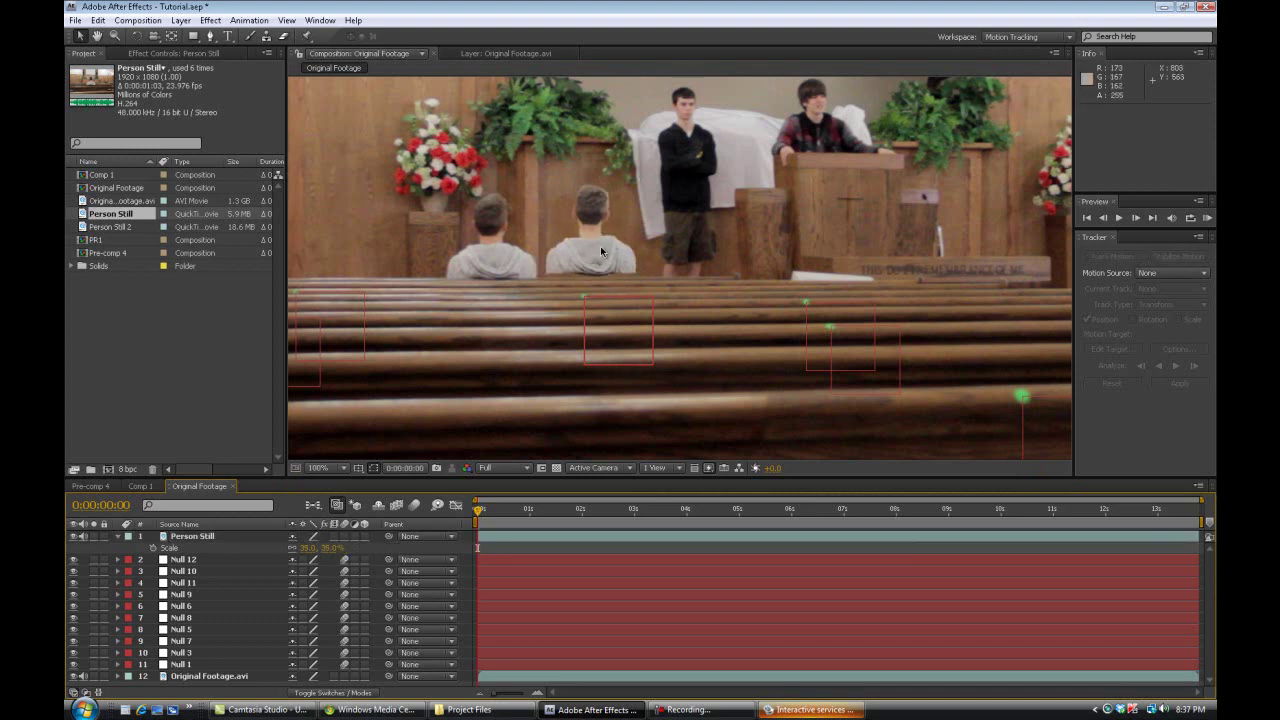
left_click_drag(599, 256, 593, 266)
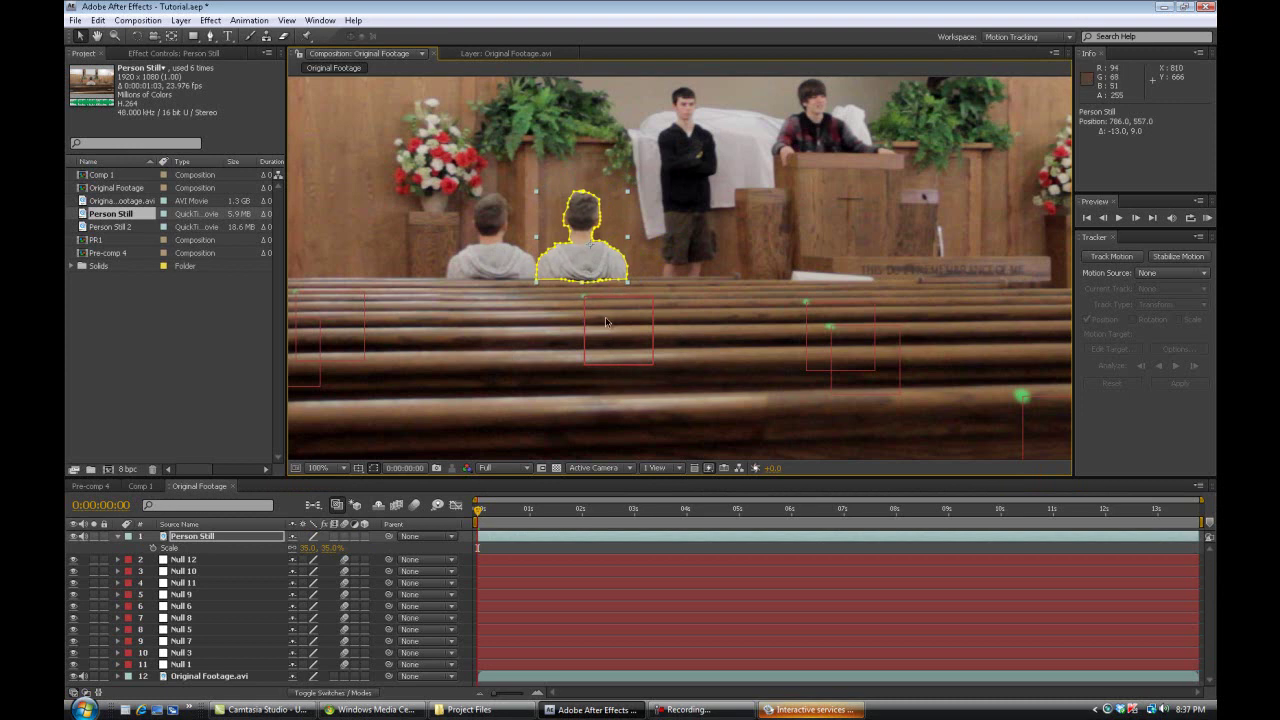
left_click(325, 549)
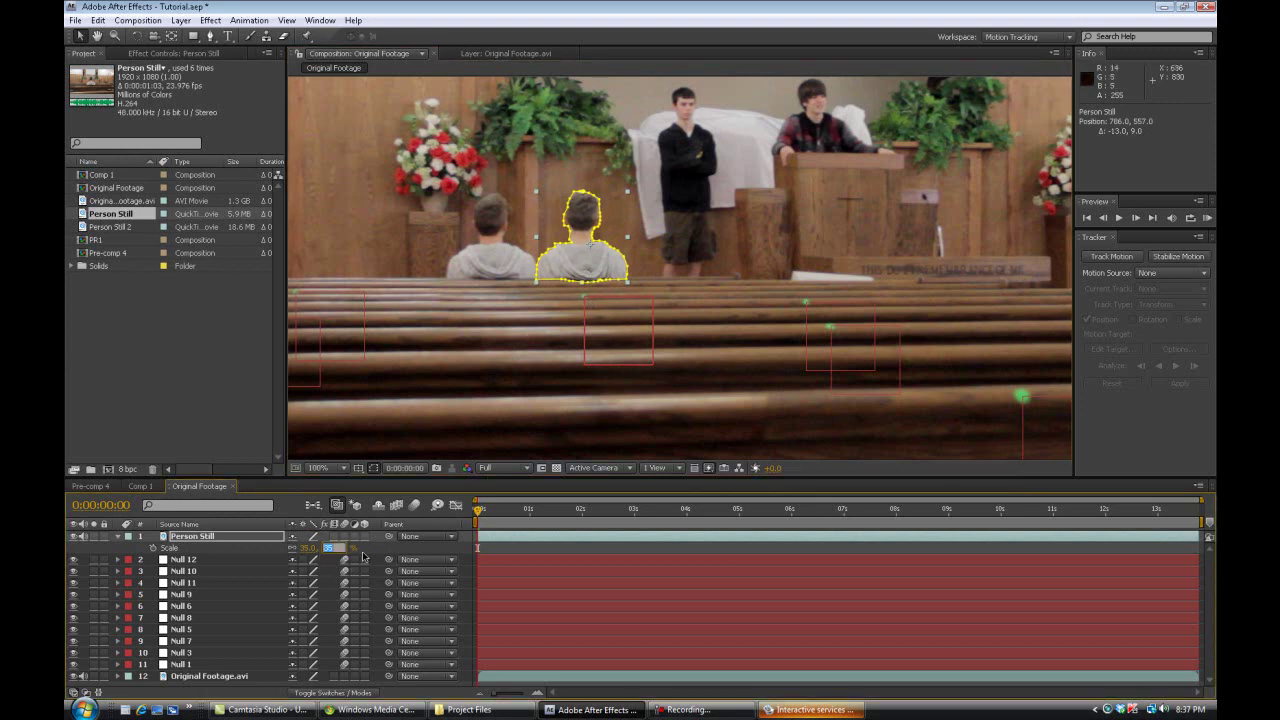
type("36")
key("Return")
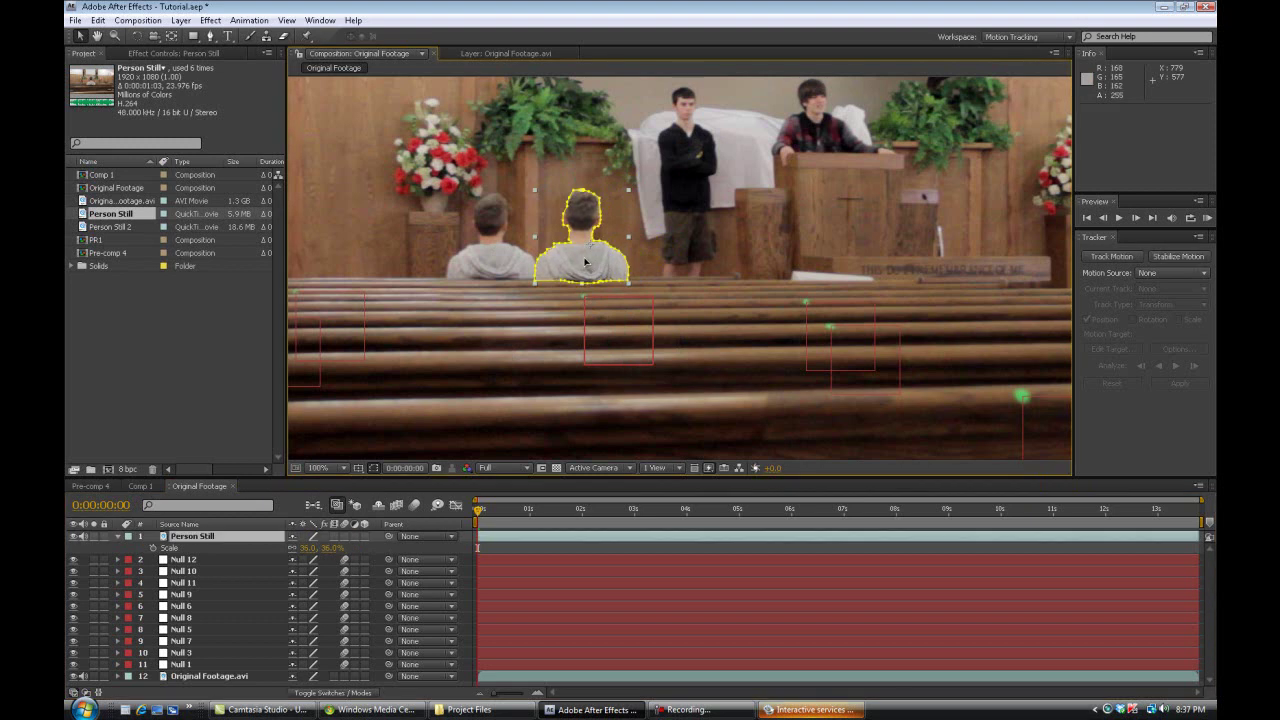
left_click_drag(585, 264, 587, 274)
left_click(694, 281)
scroll(691, 281, "down", 2)
scroll(678, 286, "up", 2)
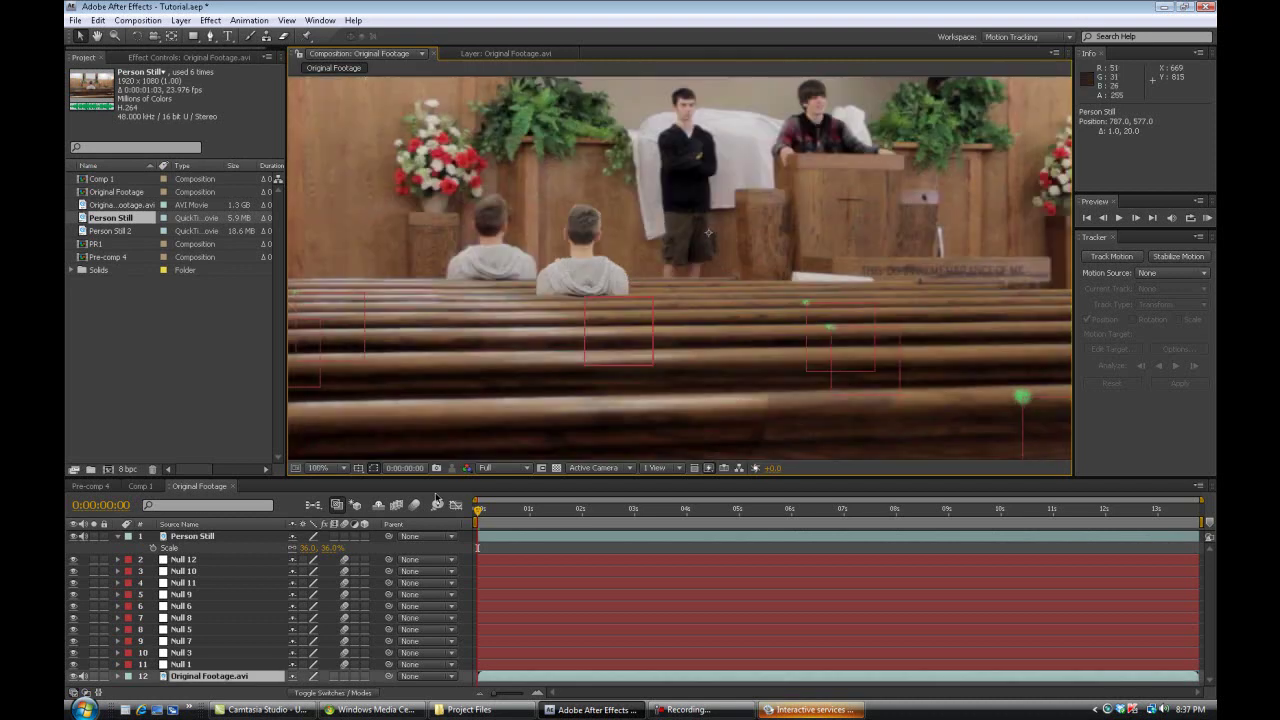
left_click(325, 549)
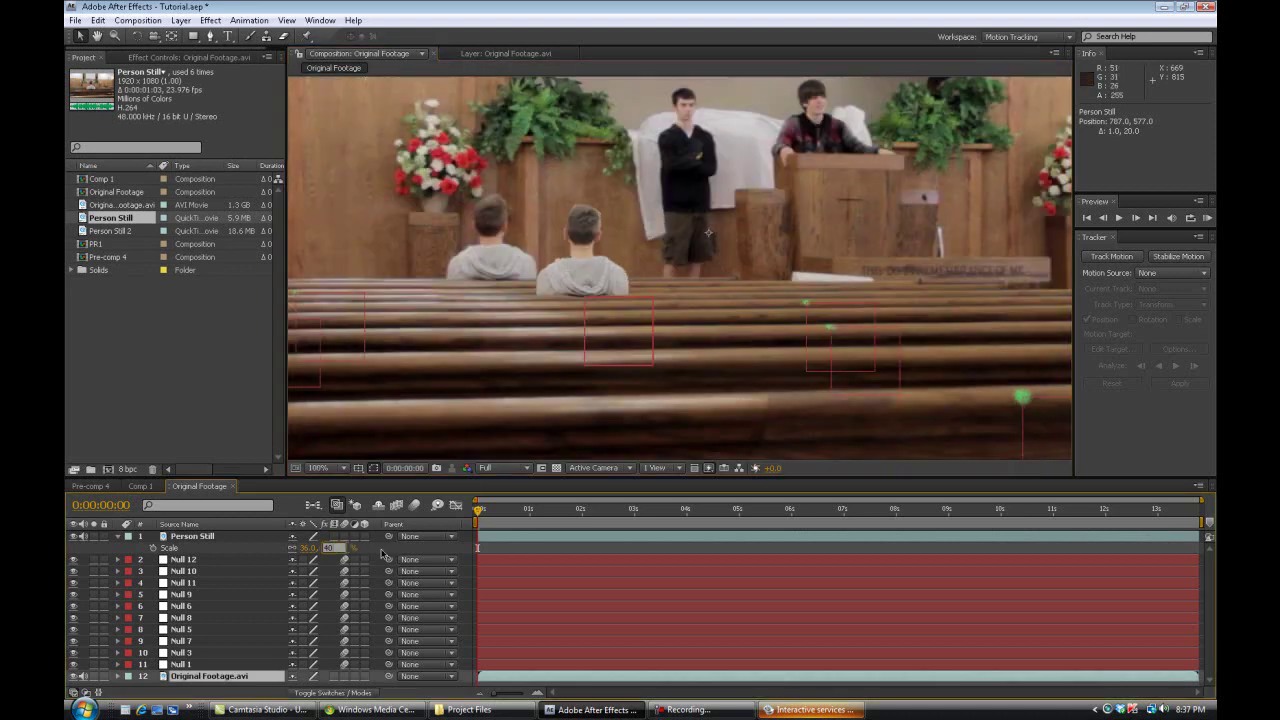
type("40")
key("Return")
left_click(584, 276)
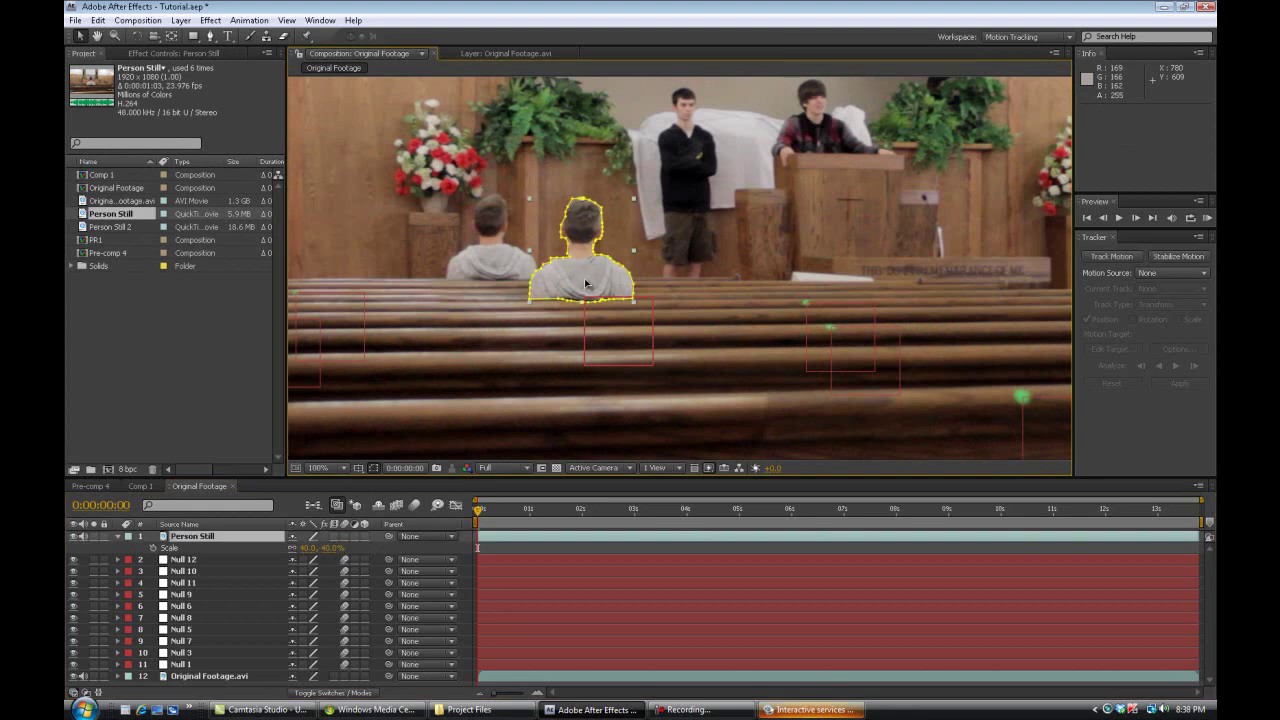
Parent Person Still to Null 11 and scrub forward to check it follows the track
left_click_drag(584, 276, 589, 280)
left_click(125, 538)
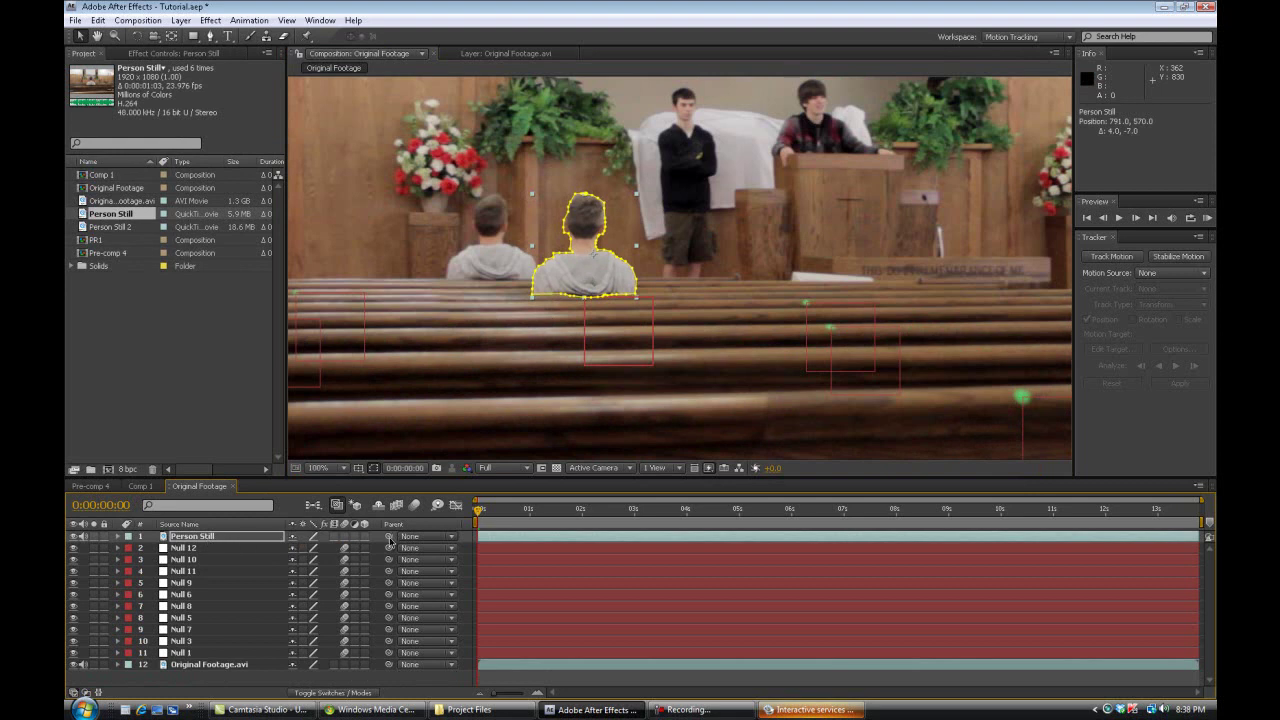
left_click(604, 350)
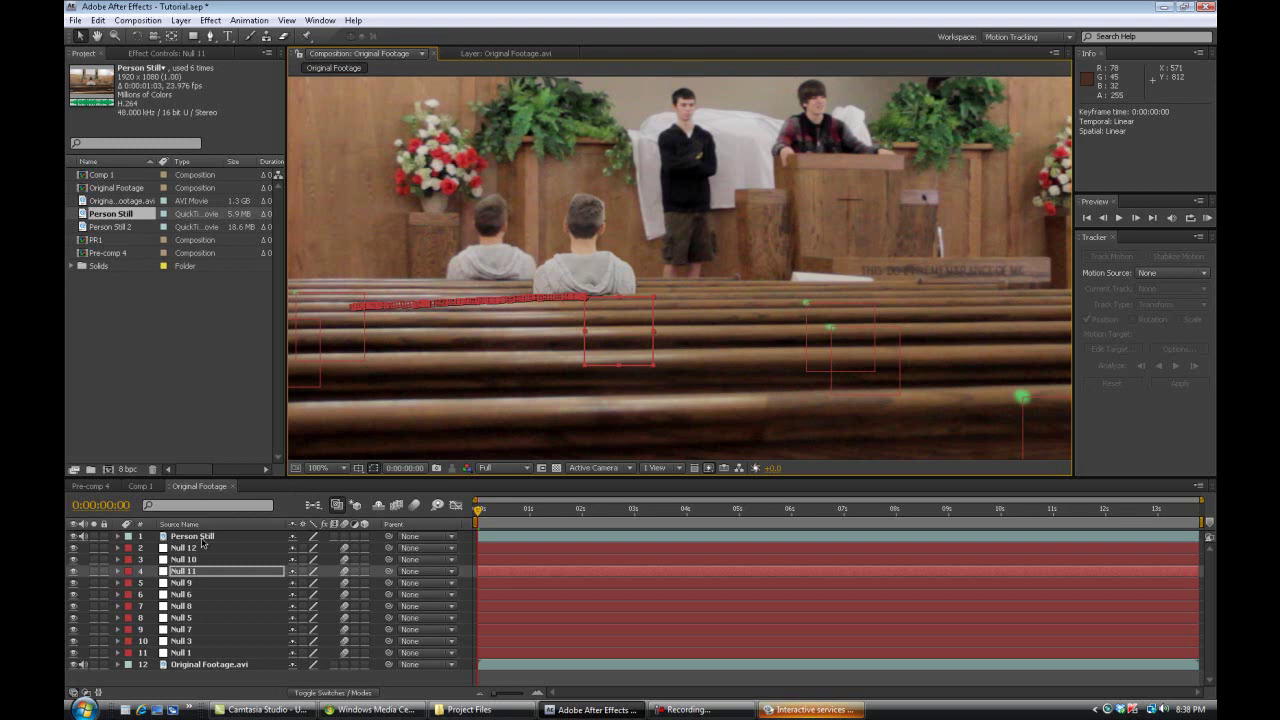
left_click(203, 539)
left_click_drag(390, 538, 190, 571)
left_click(515, 407)
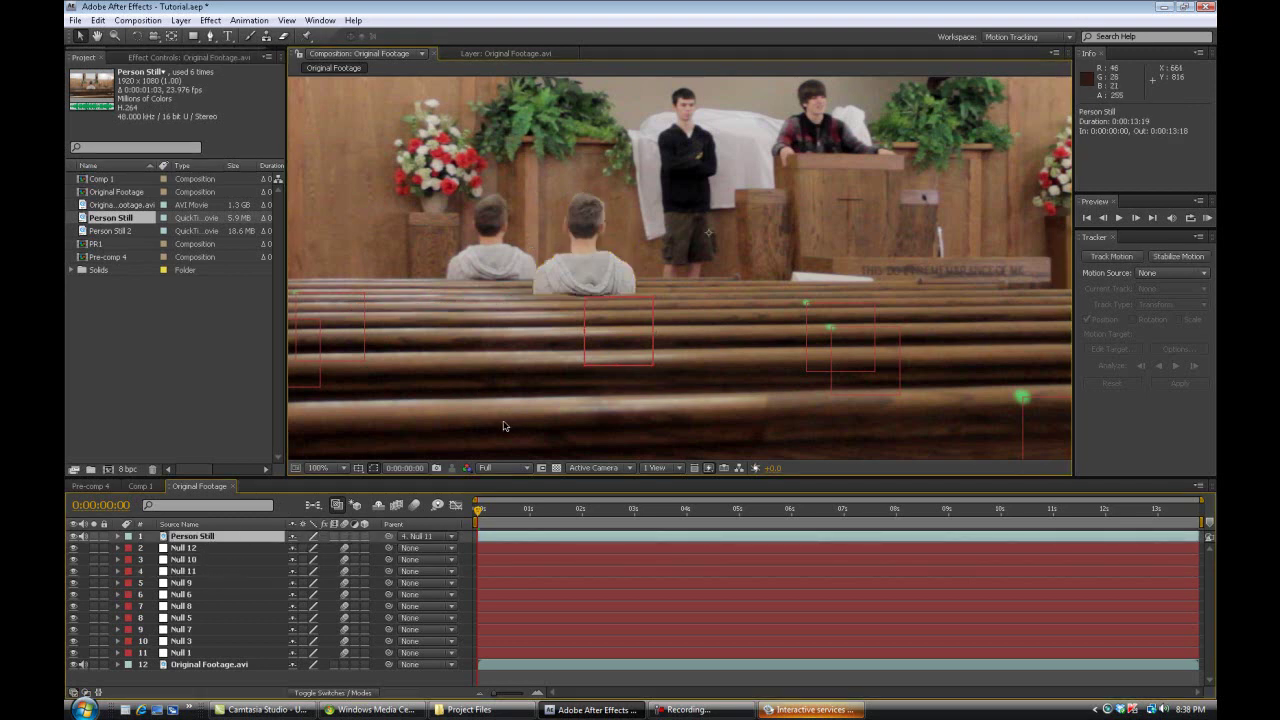
left_click_drag(480, 511, 465, 570)
key("comma")
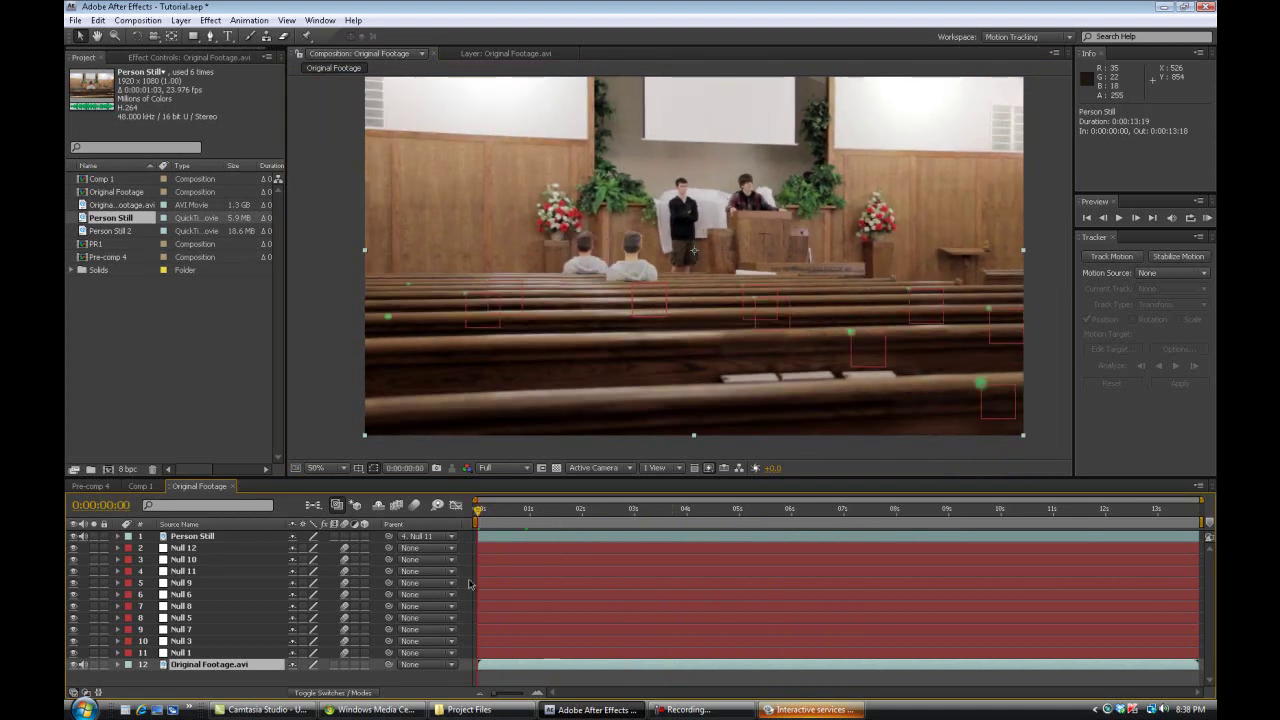
left_click(731, 338)
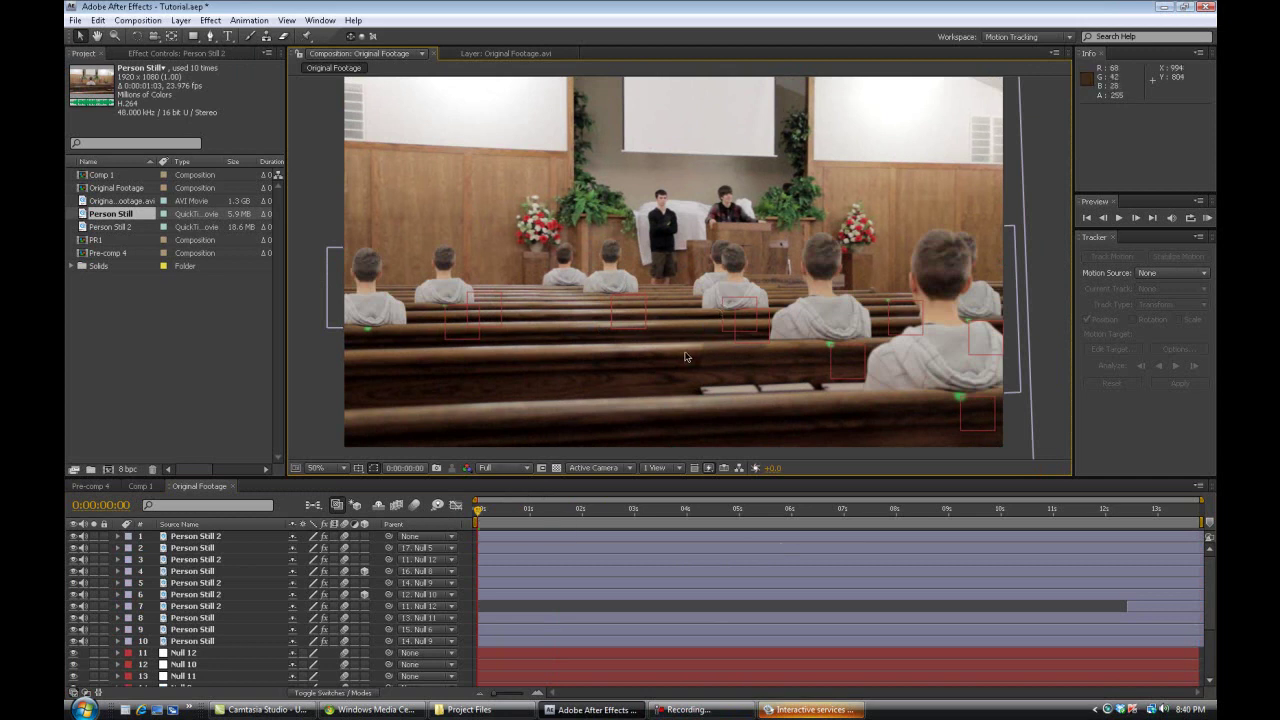
Make the clone near the pulpit a 3D layer and rotate its Y orientation to 2°
left_click(742, 280)
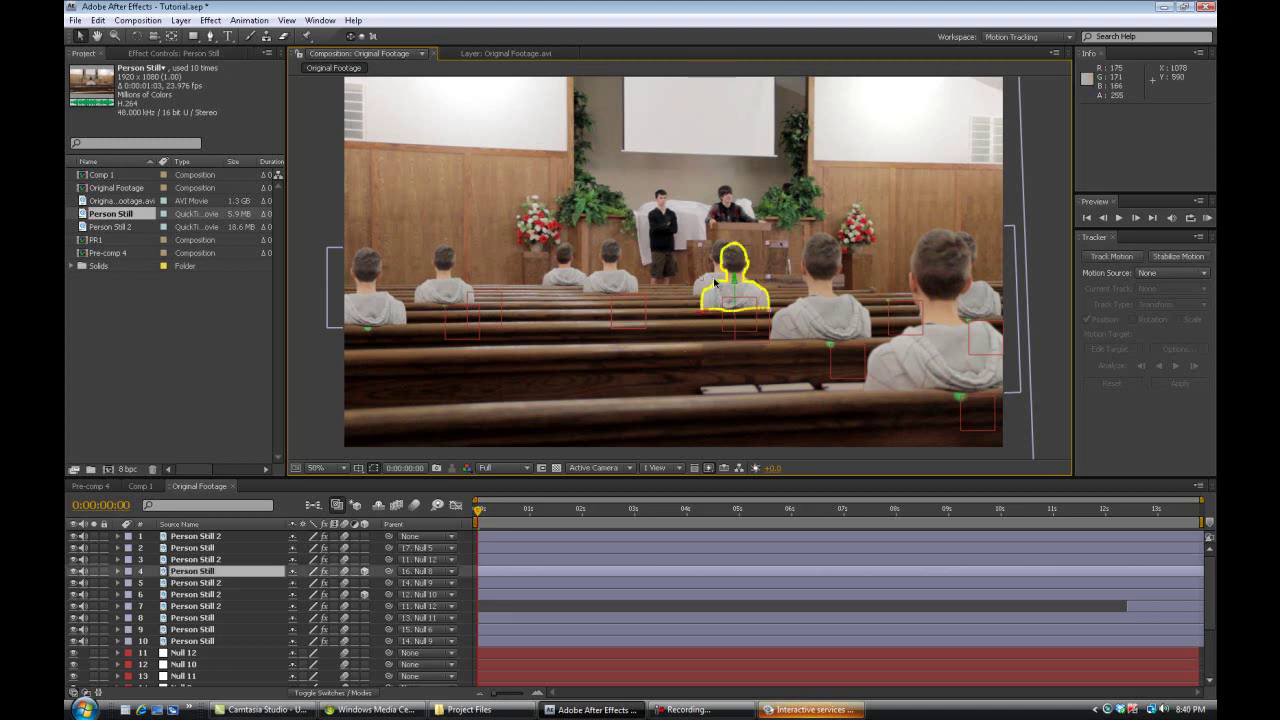
left_click(365, 571)
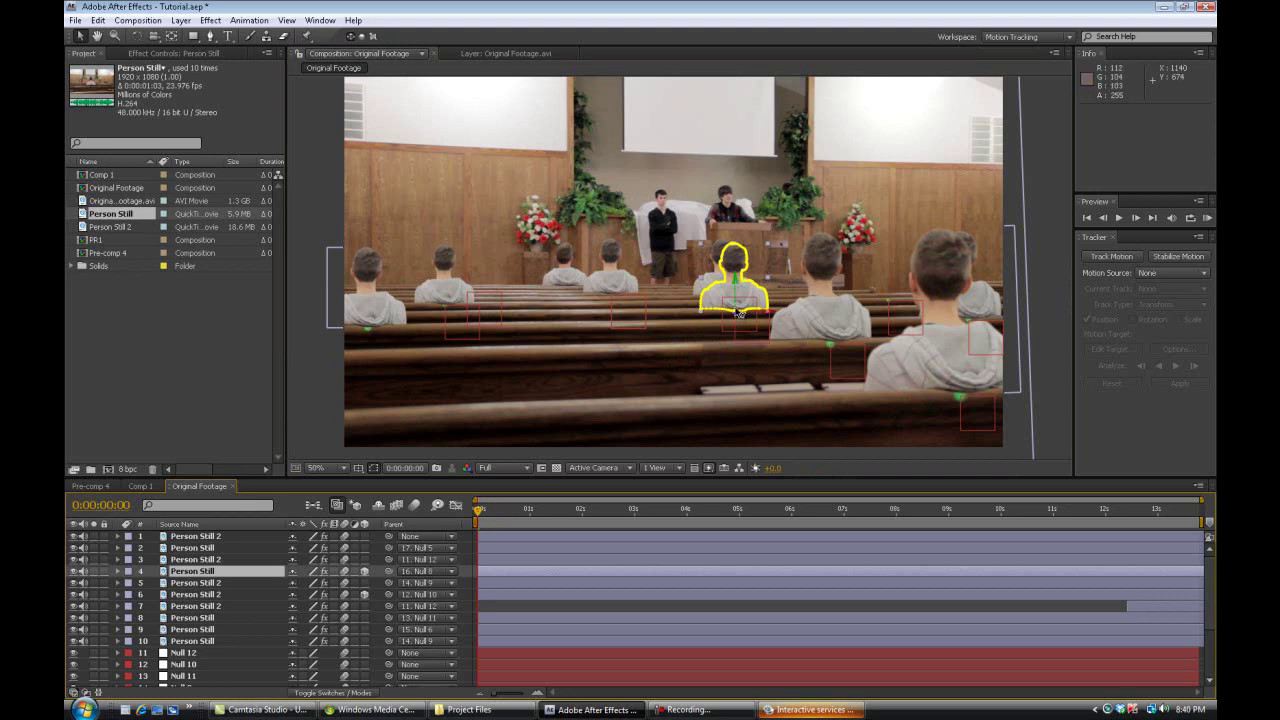
left_click(136, 37)
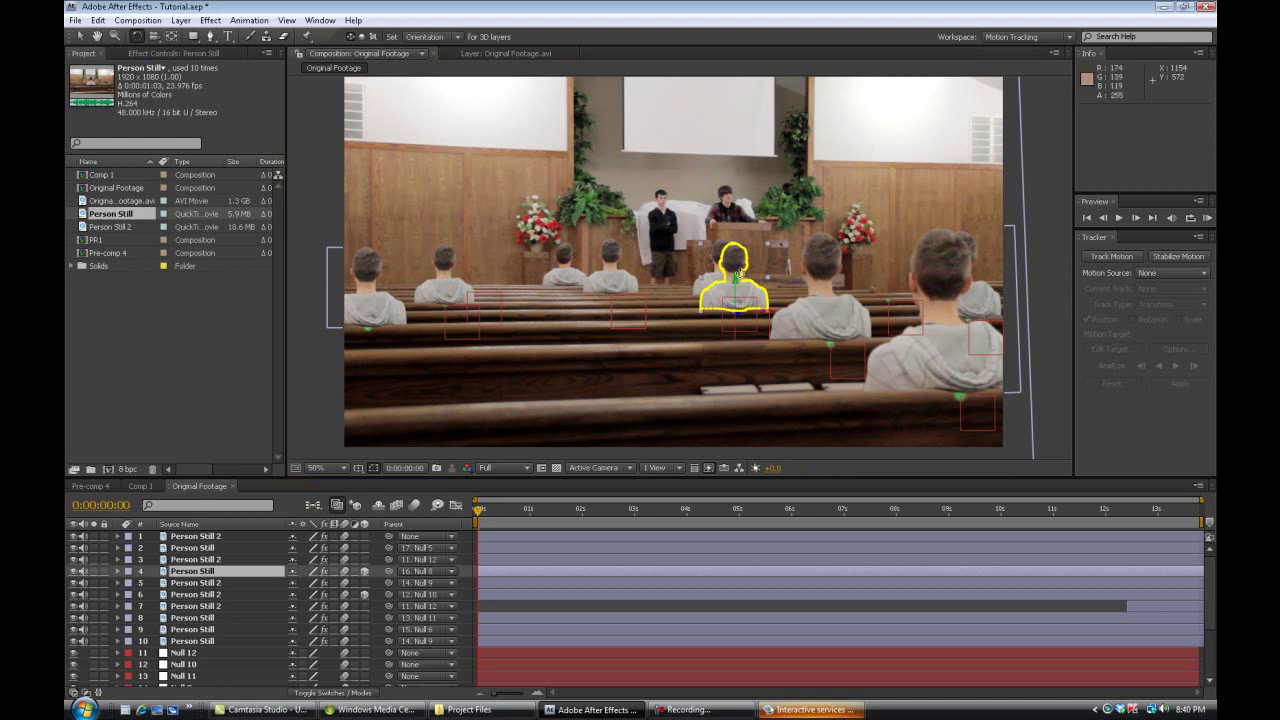
key("period")
key("period")
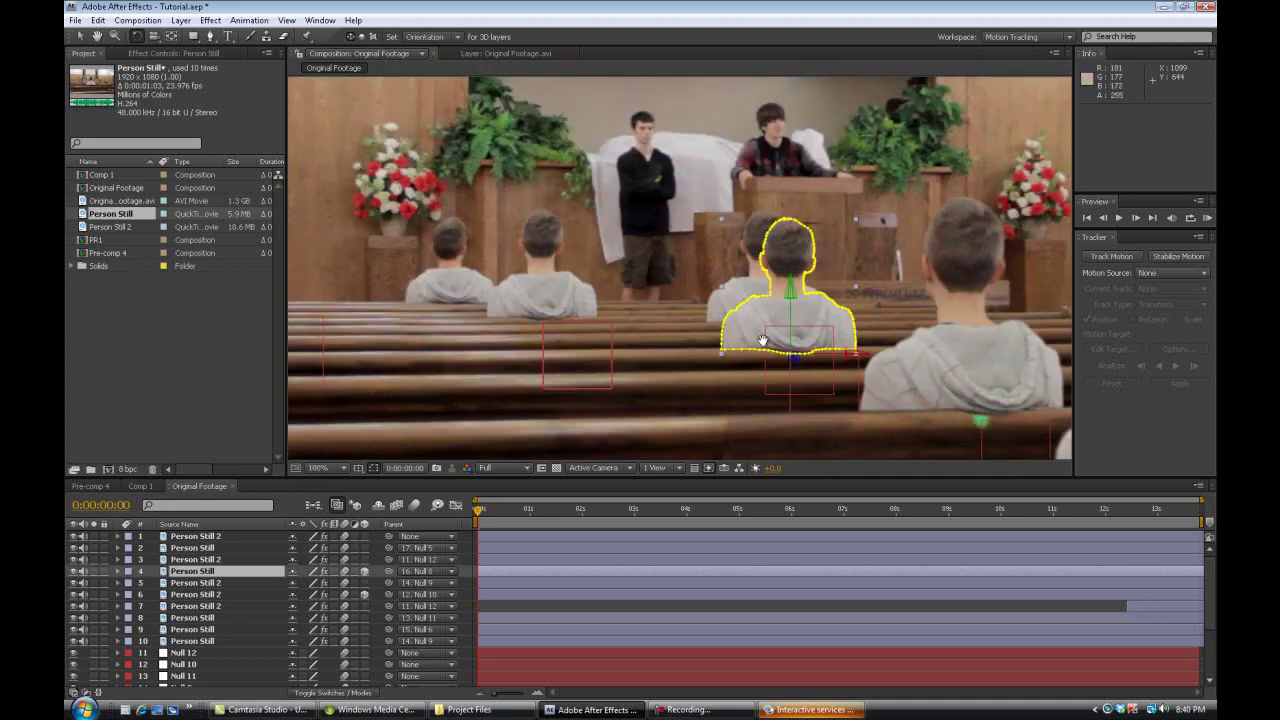
left_click_drag(745, 285, 731, 325)
key("w")
key("v")
key("F2")
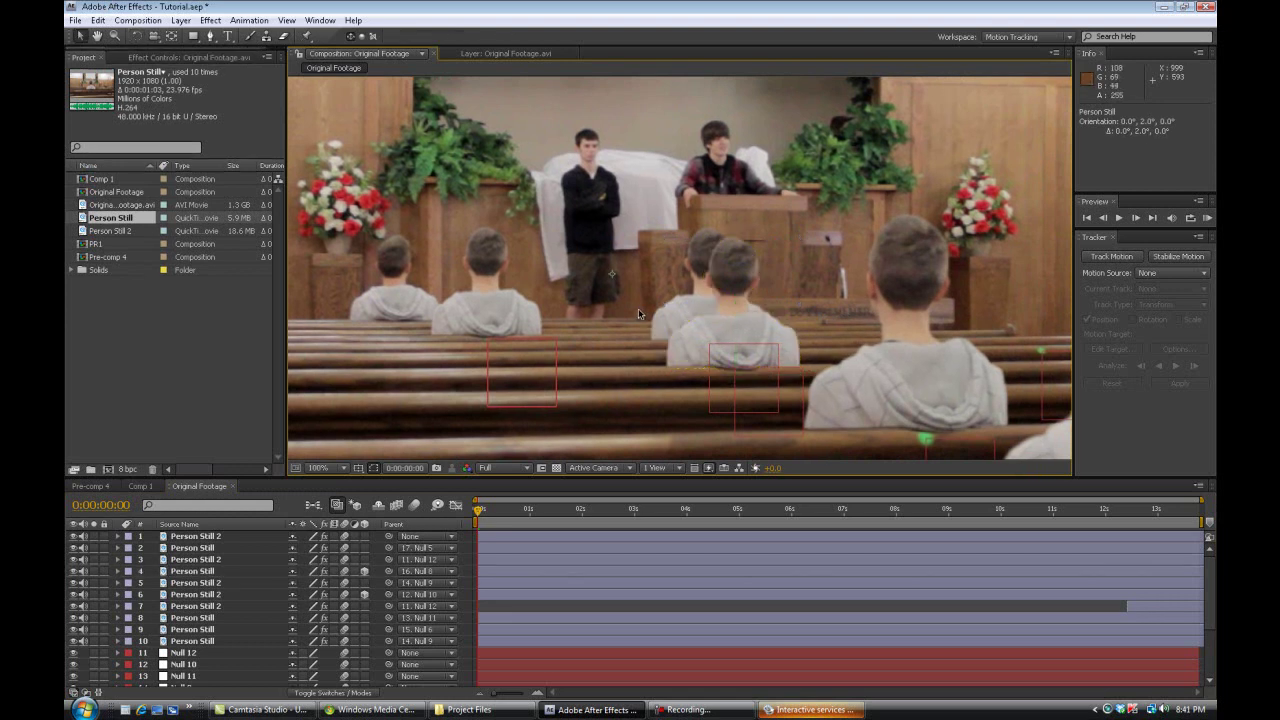
scroll(638, 308, "down", 2)
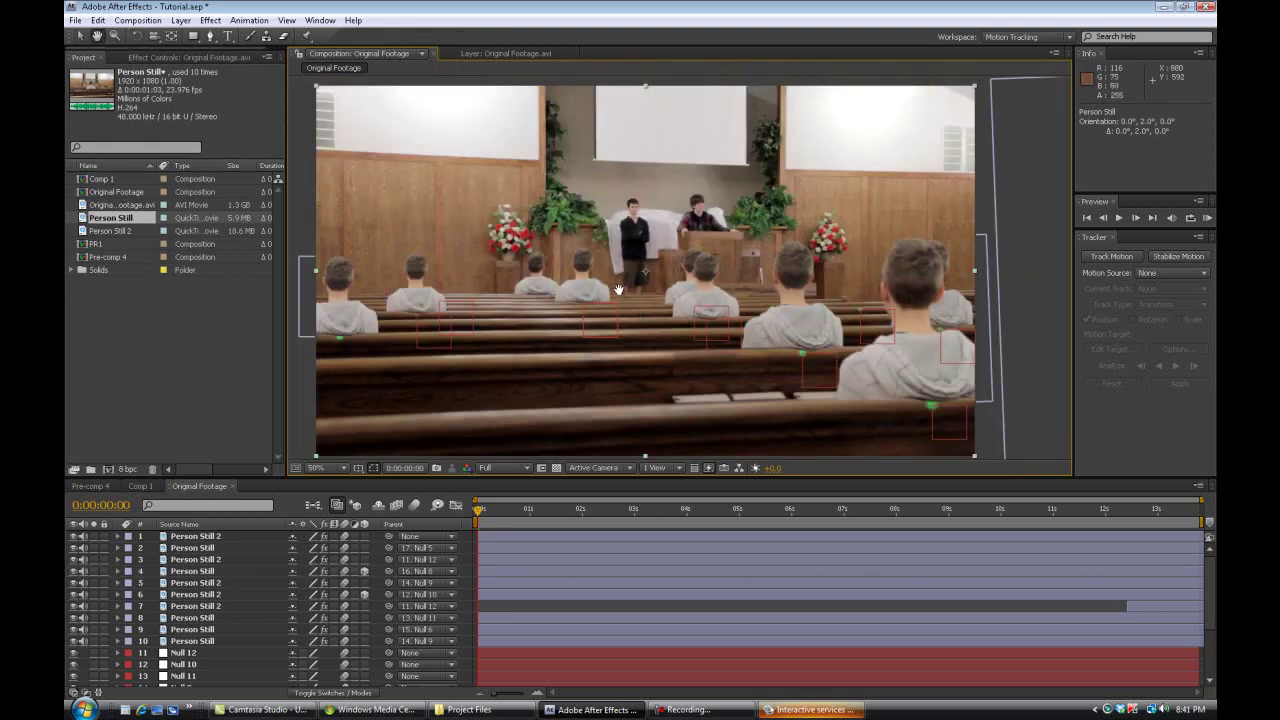
left_click_drag(638, 308, 648, 316)
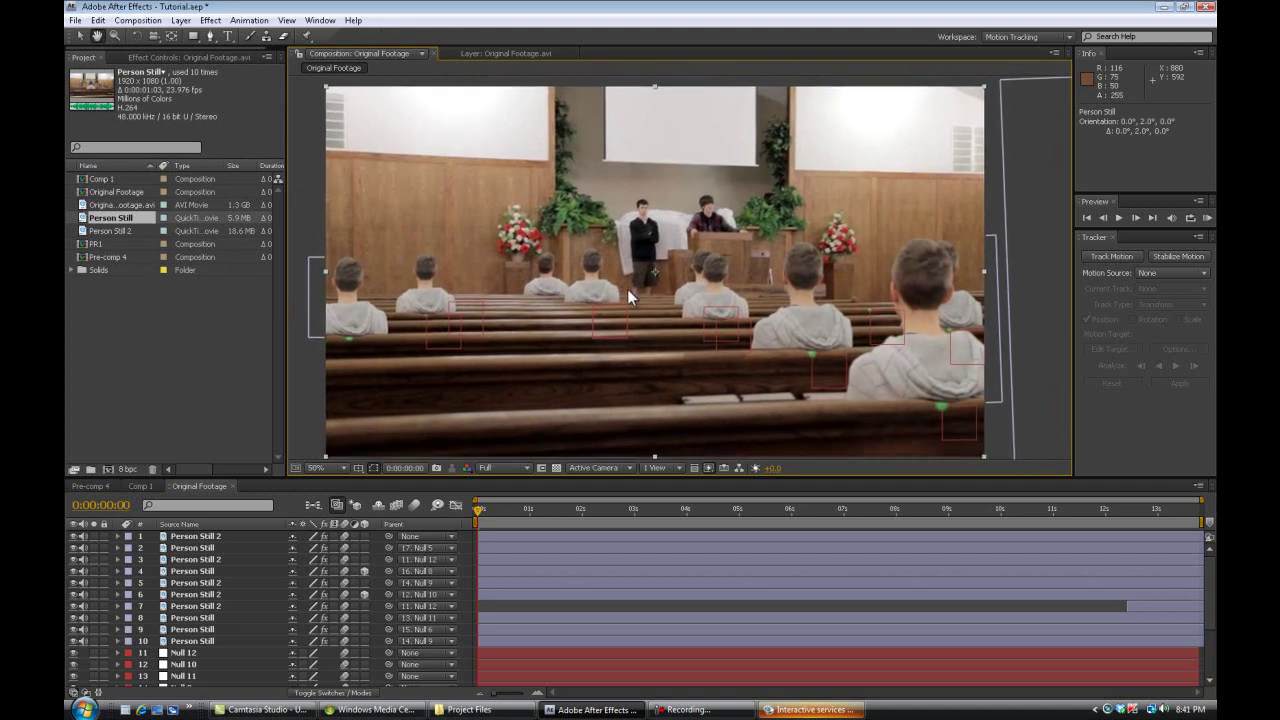
key("v")
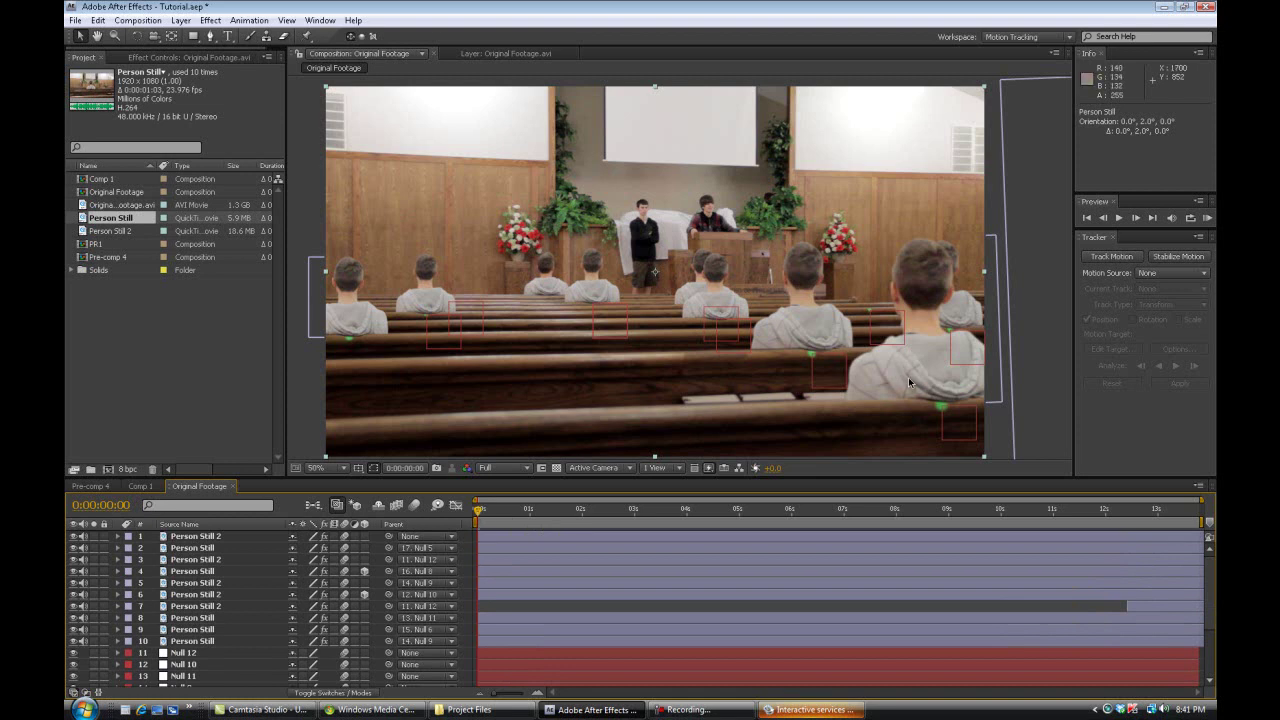
Duplicate Person Still 2, scale the copy up to 429% and move it to the lower right
left_click(880, 392)
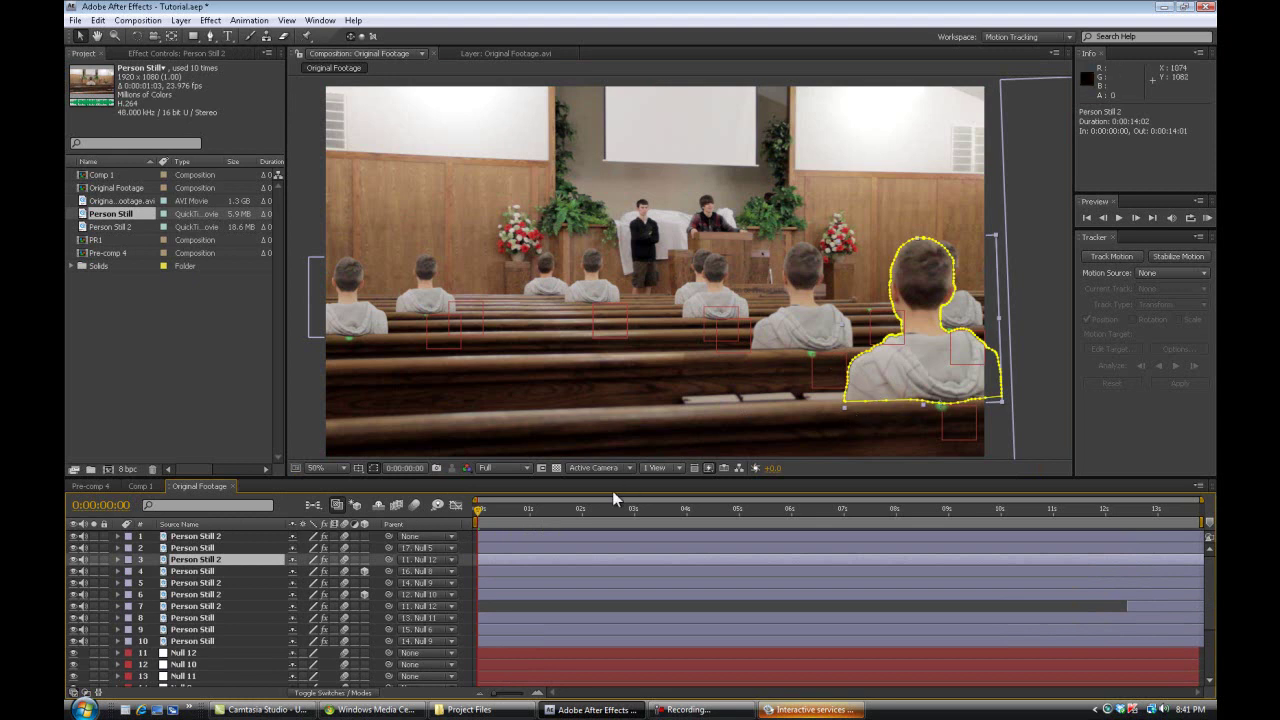
key("ctrl+d")
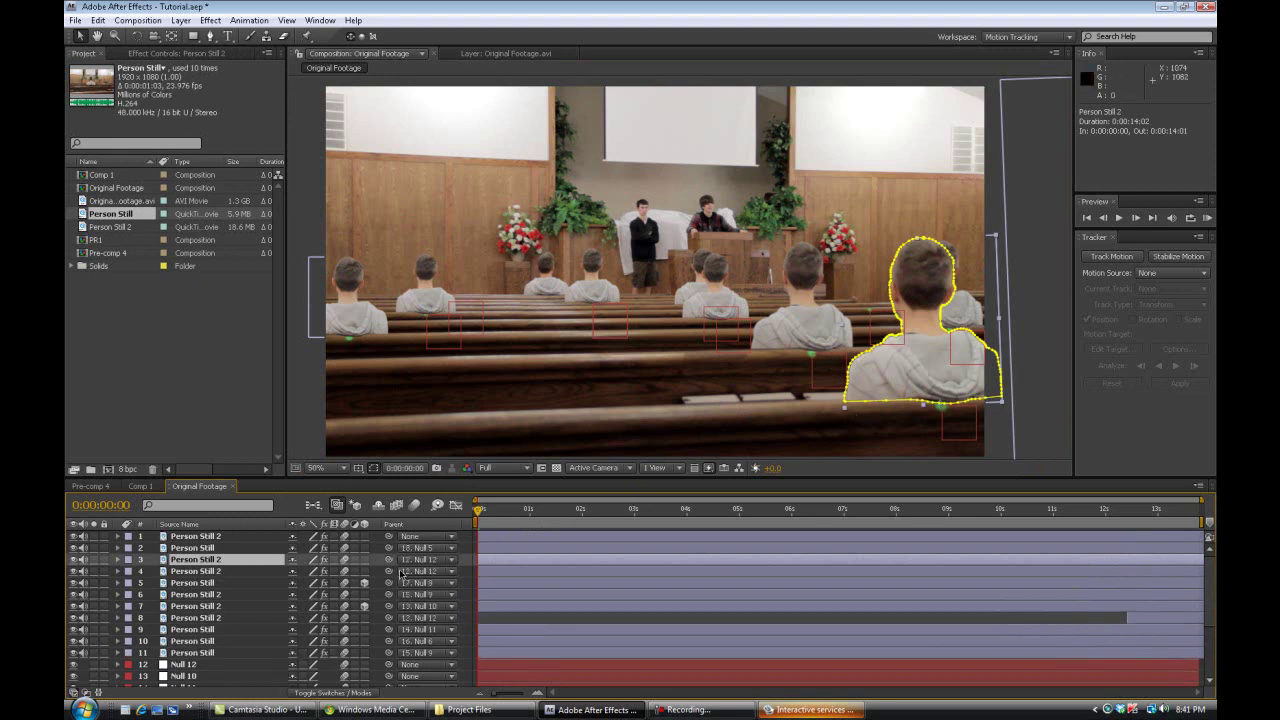
key("s")
left_click_drag(339, 569, 826, 291)
left_click_drag(849, 383, 1130, 436)
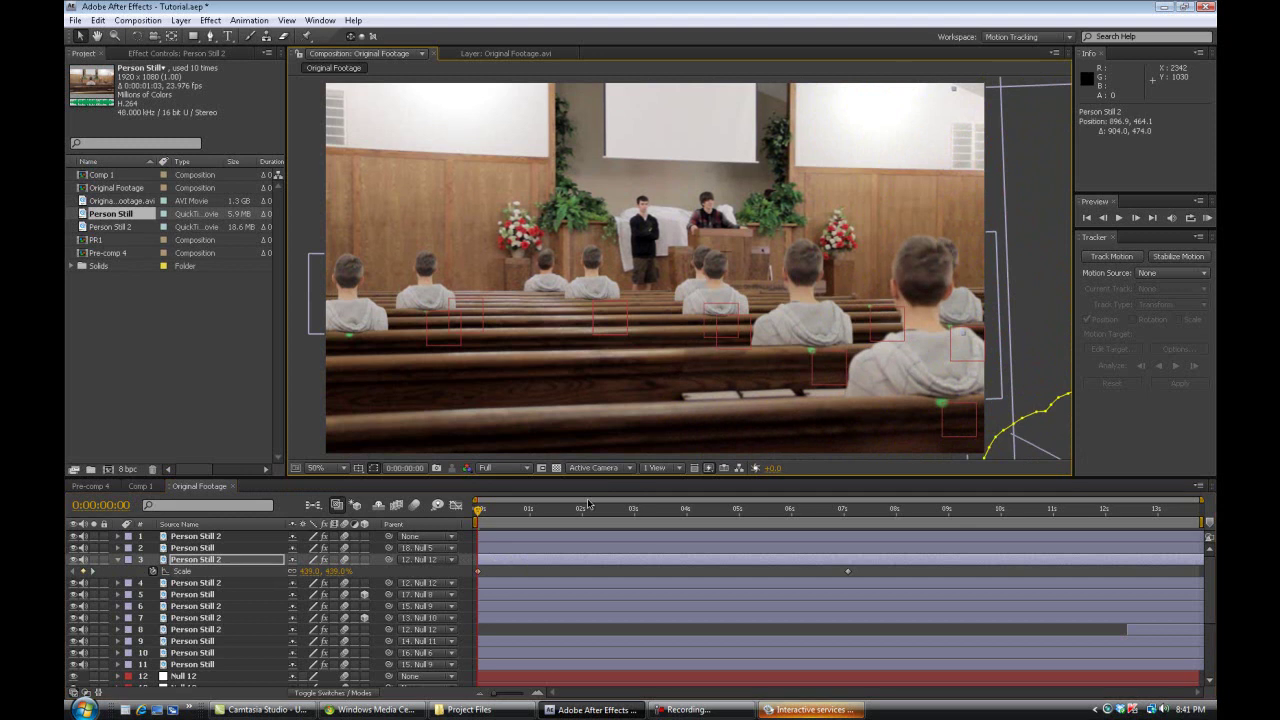
Keyframe the enlarged clone's Position at 0:00:01:22, moving it to -1981.1, 372.1 off the left edge
key("p")
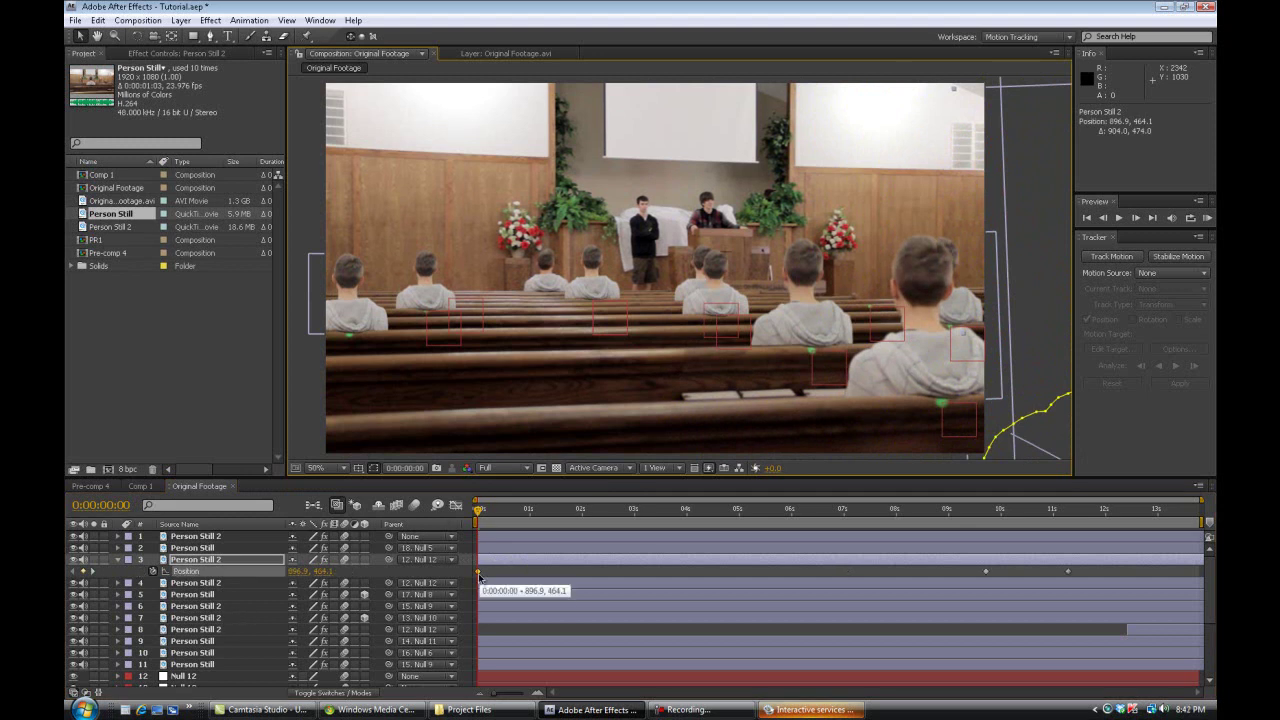
left_click_drag(478, 510, 578, 528)
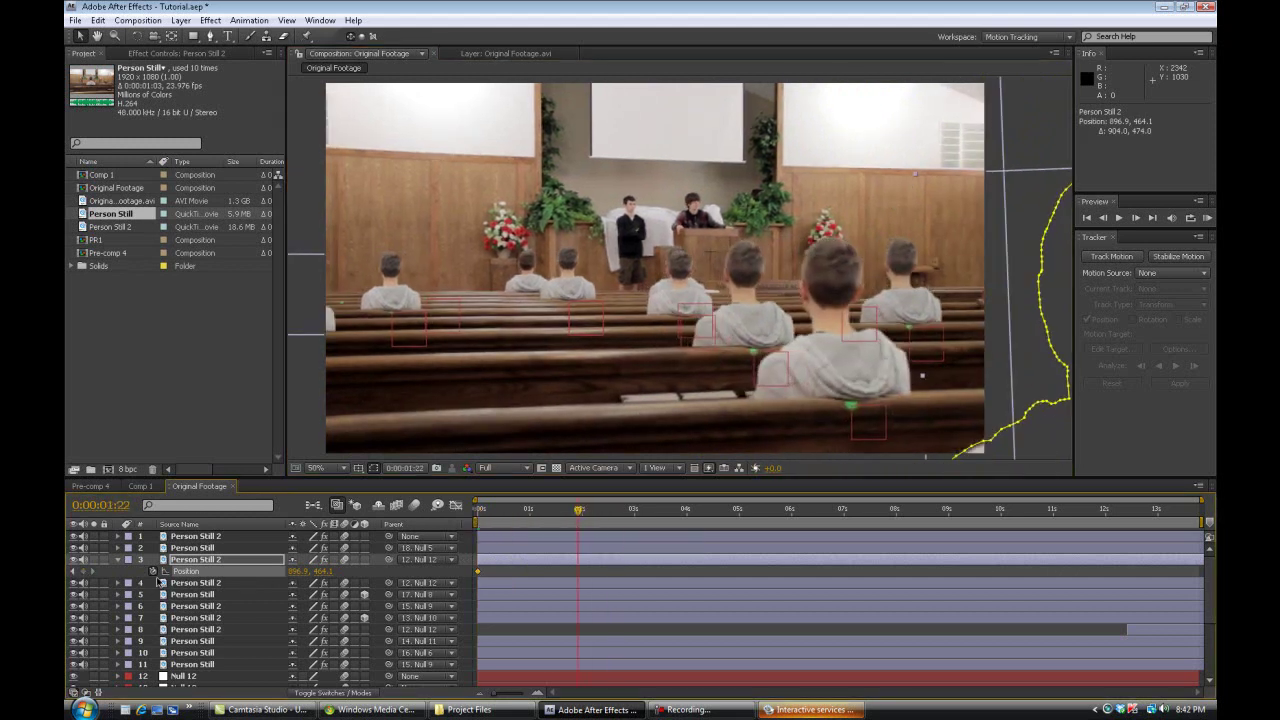
left_click(84, 571)
left_click_drag(1036, 440, 71, 401)
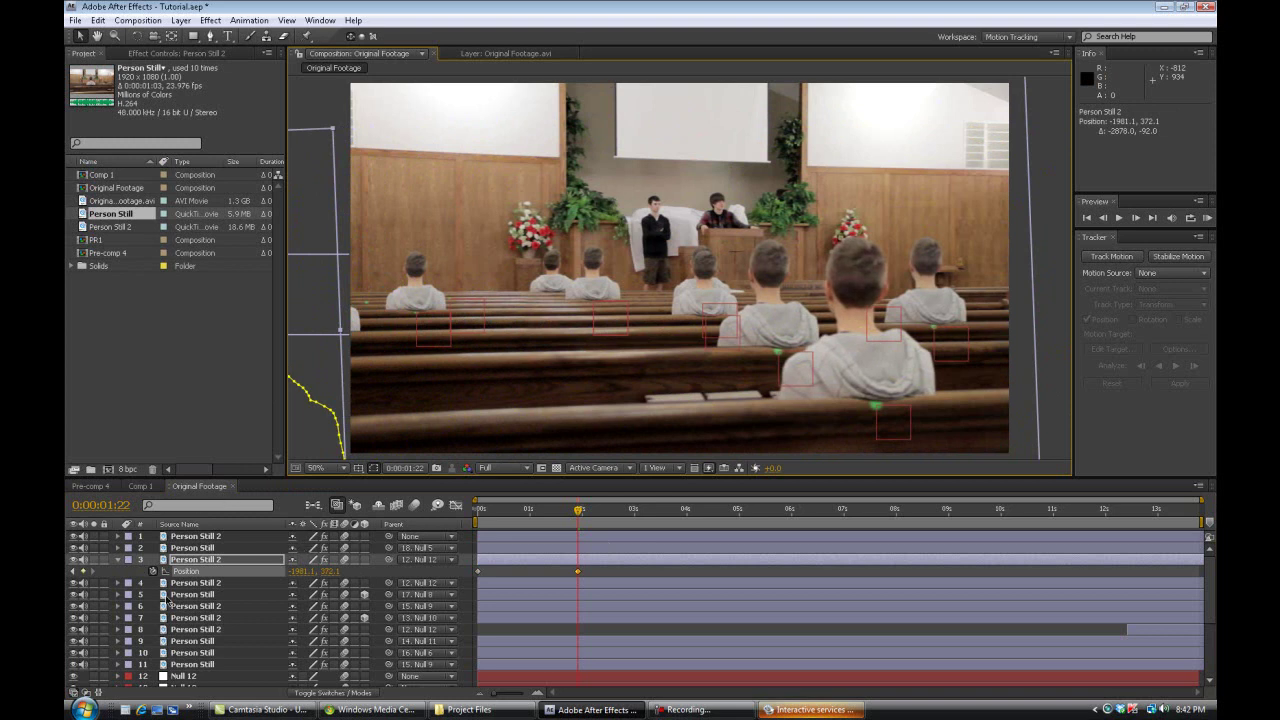
Move the animated Person Still 2 clone to the top of the layer stack and review it at 0:00:00:23
left_click(182, 586)
left_click_drag(196, 560, 201, 537)
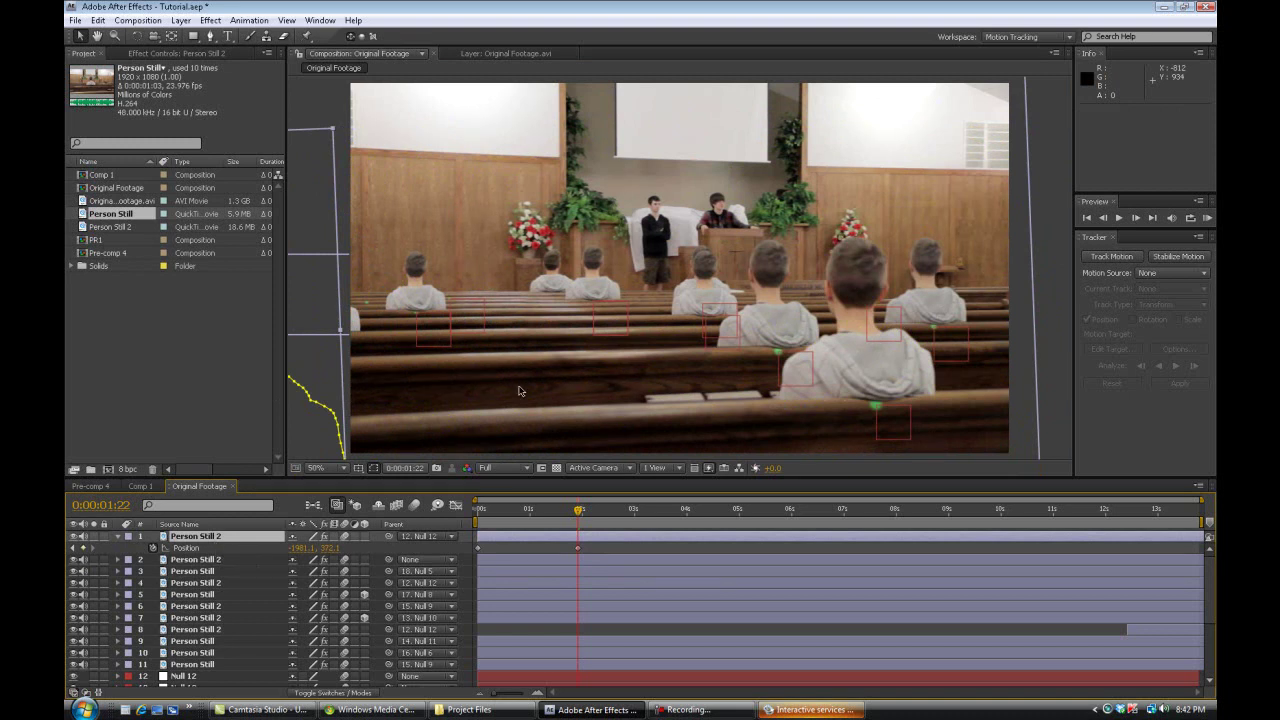
left_click(605, 282)
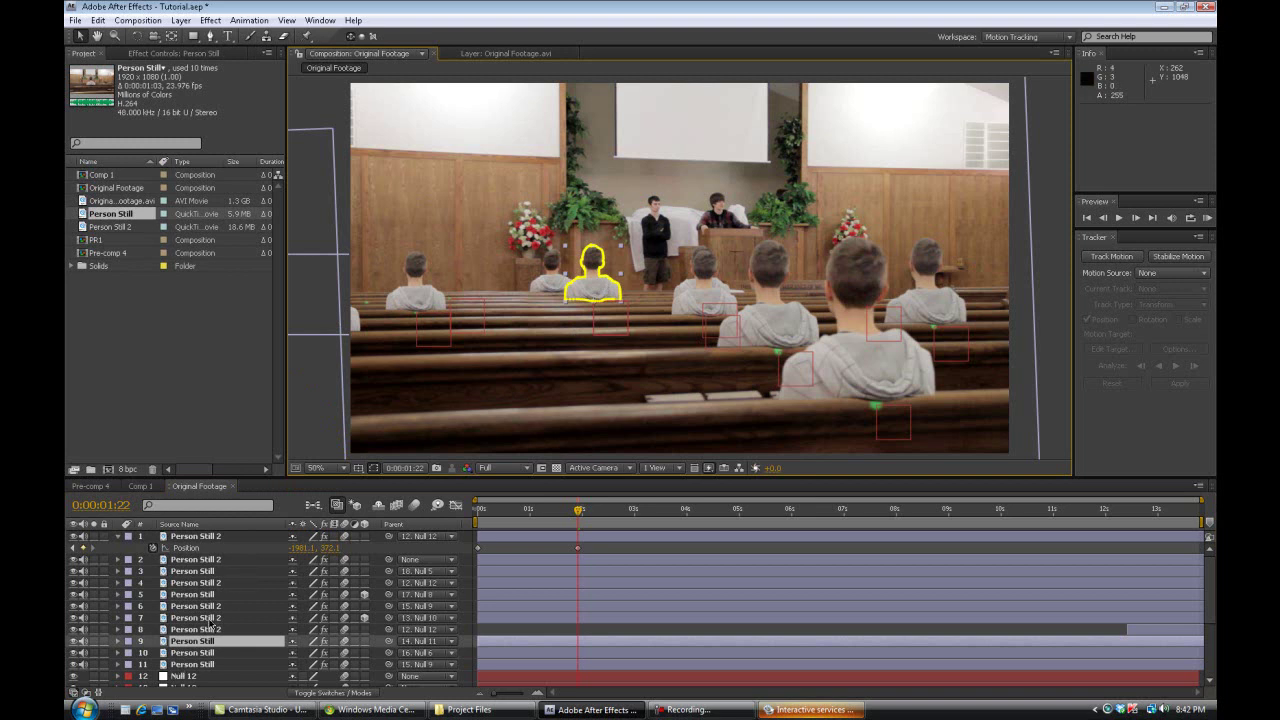
left_click(196, 560)
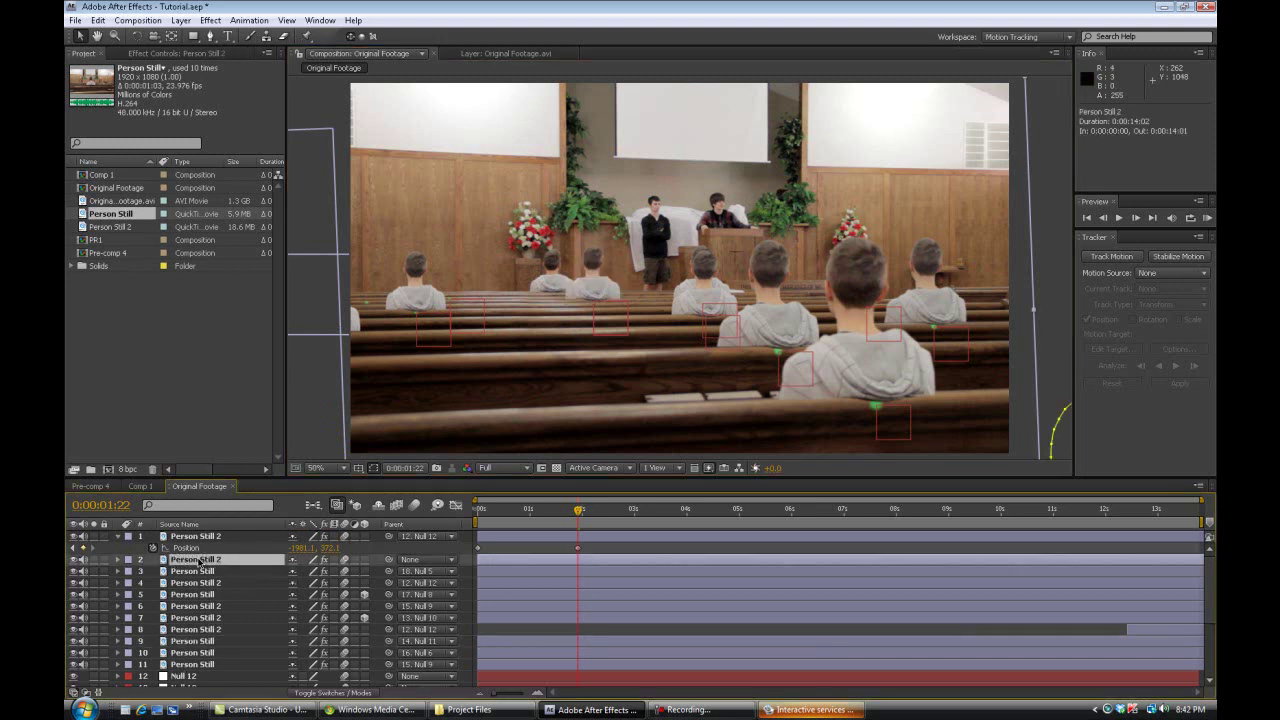
left_click_drag(577, 512, 530, 515)
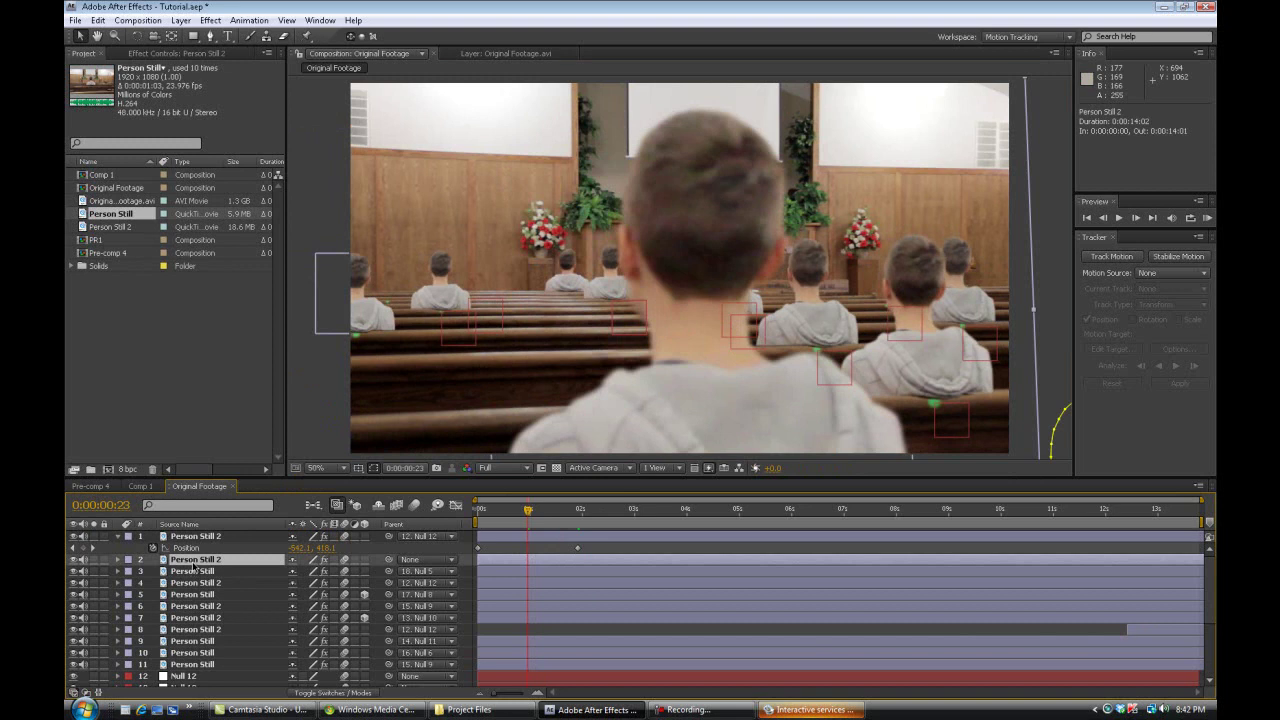
Apply Levels to the enlarged Person Still 2 clone and lower its Gamma to 0.59
left_click(210, 20)
mouse_move(277, 147)
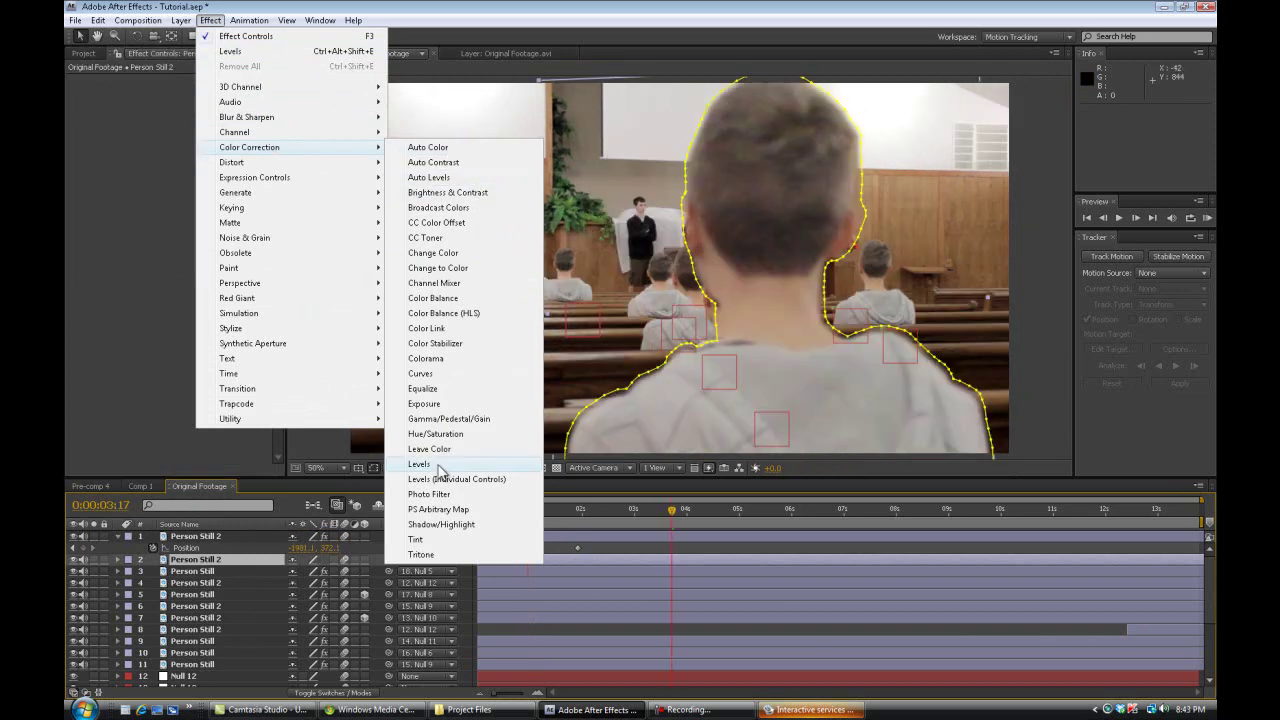
left_click(438, 465)
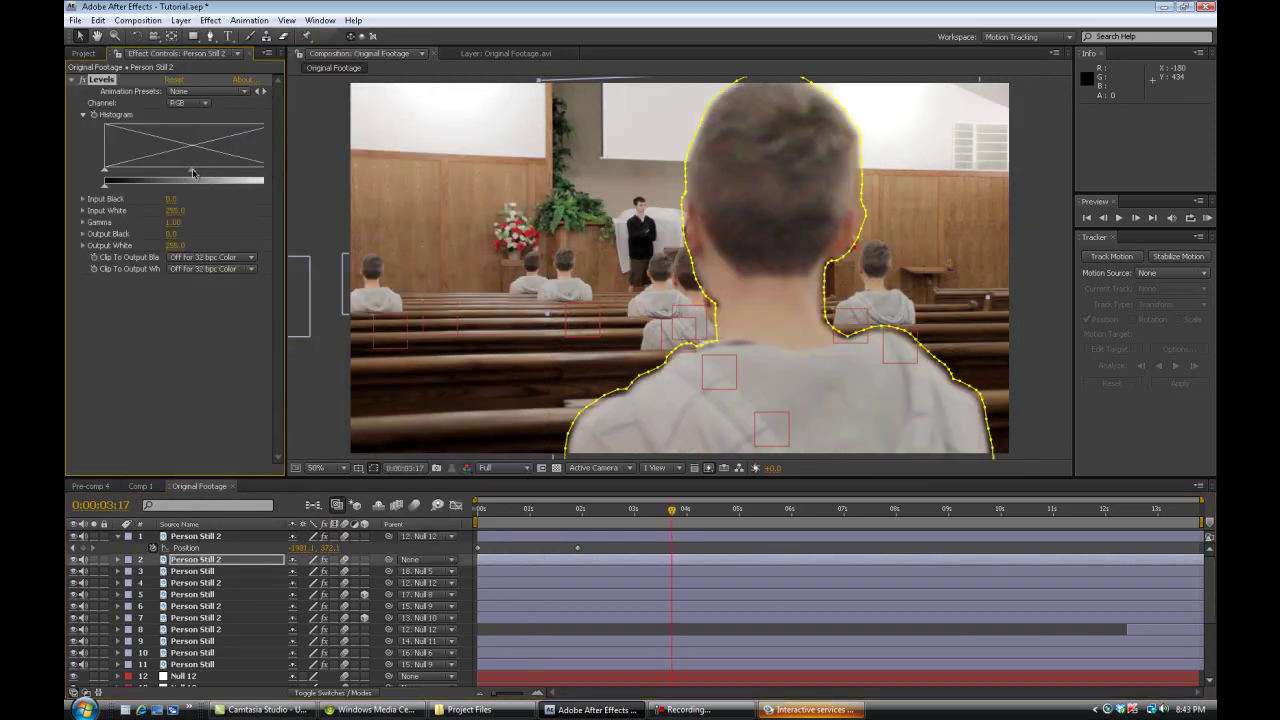
left_click_drag(185, 174, 221, 183)
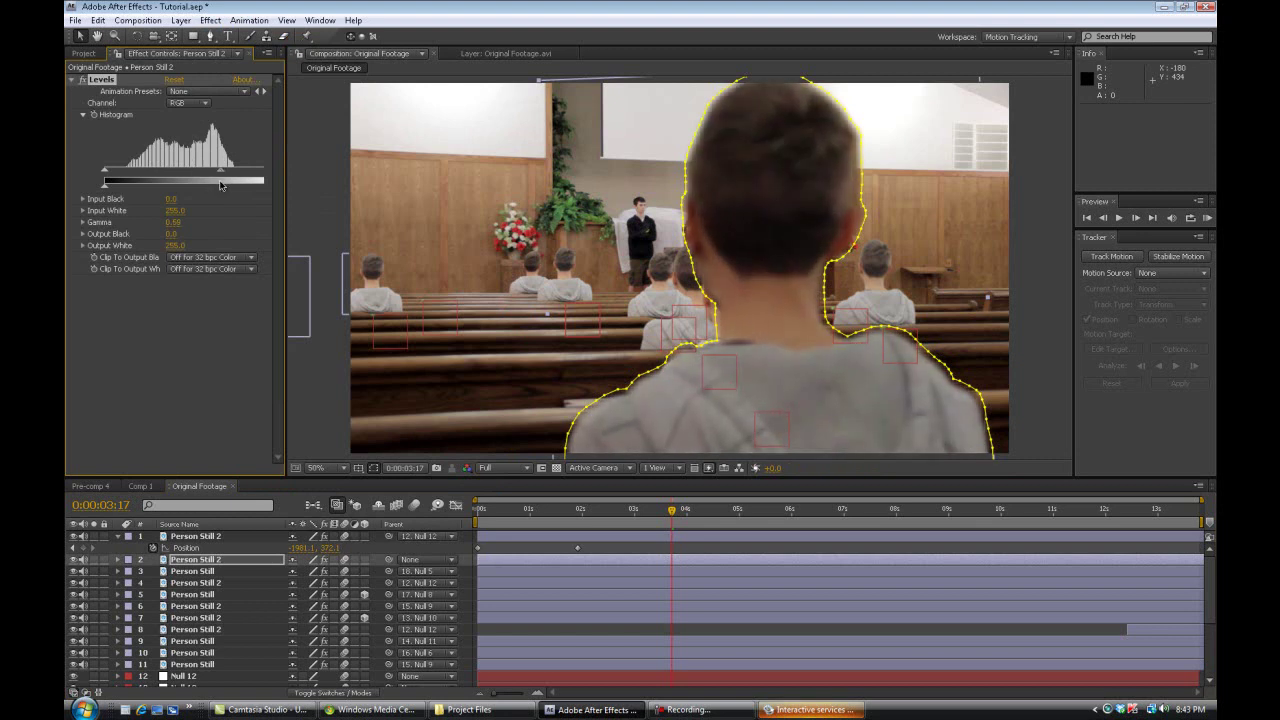
left_click(300, 340)
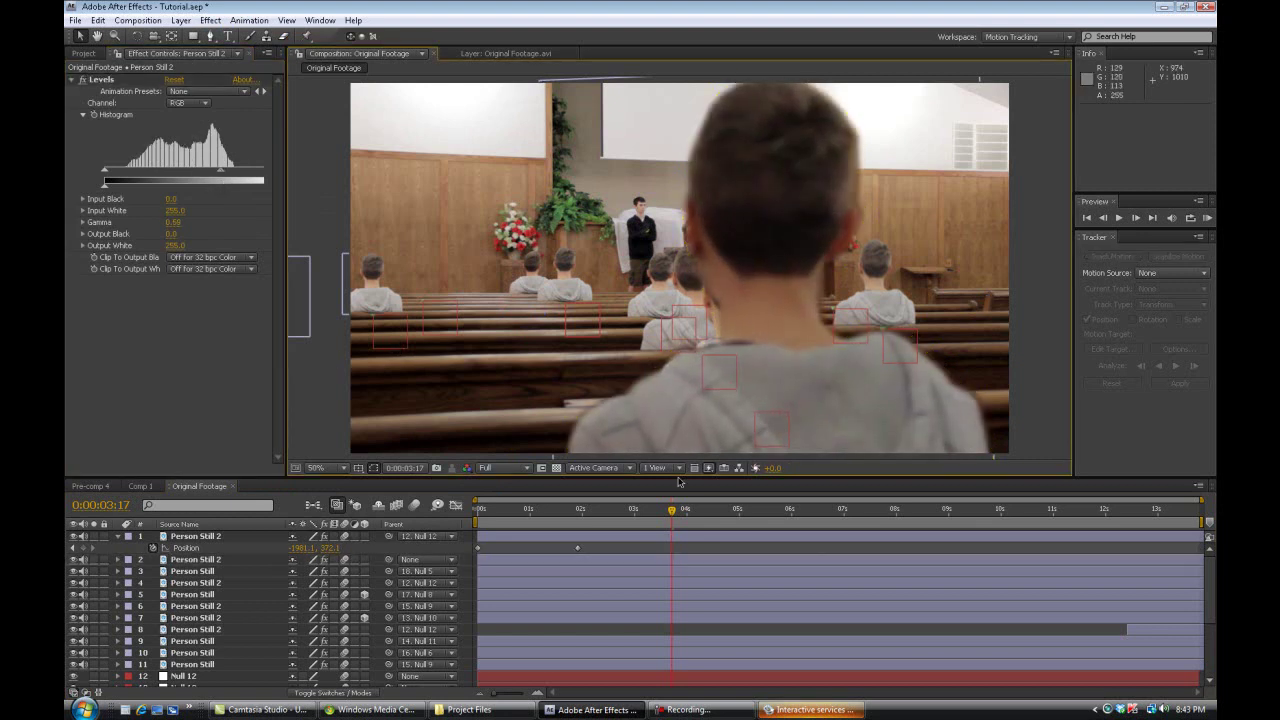
left_click_drag(675, 513, 633, 525)
Turn off visibility for Null 1 through Null 12, then RAM-preview the composite
scroll(238, 622, "down", 3)
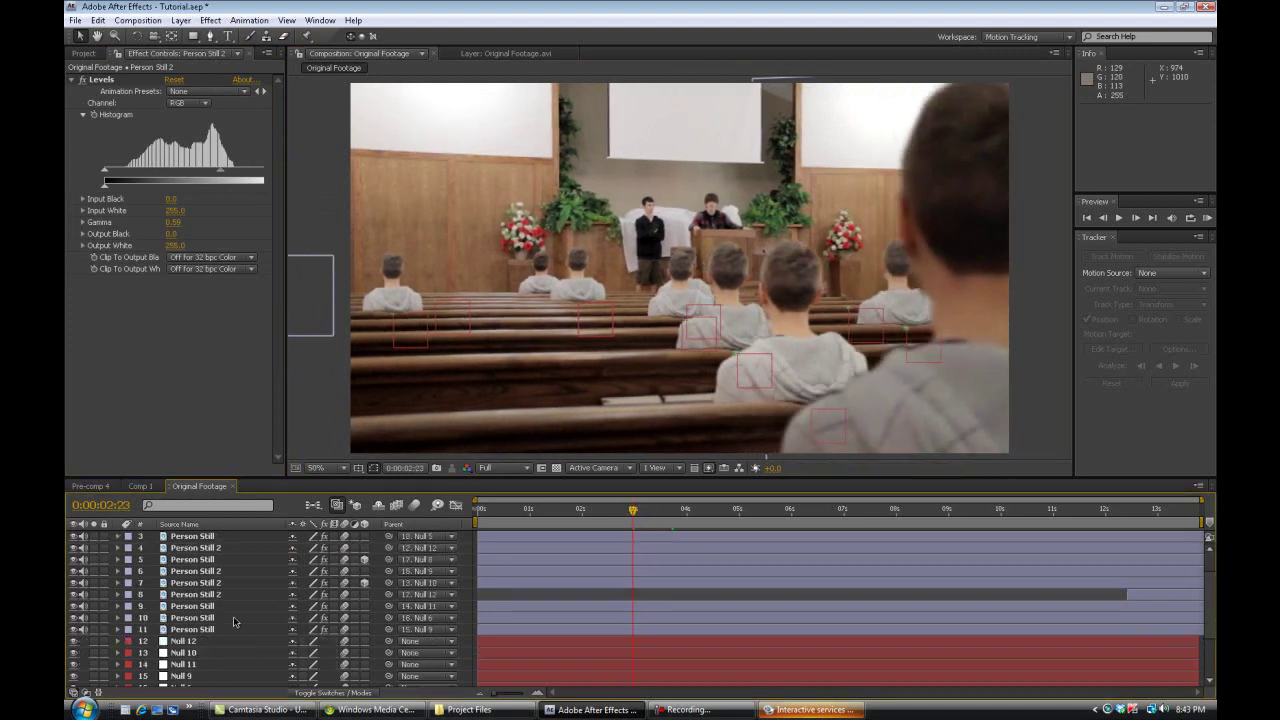
left_click_drag(71, 570, 76, 675)
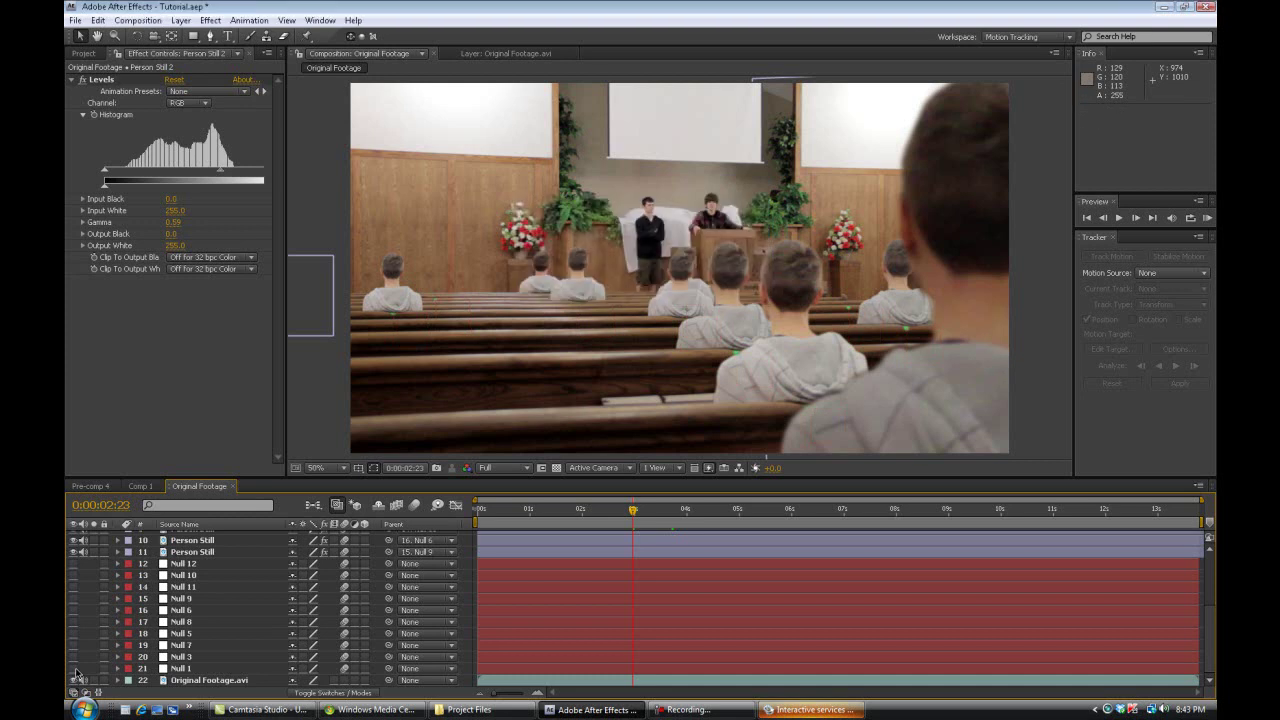
left_click(1025, 403)
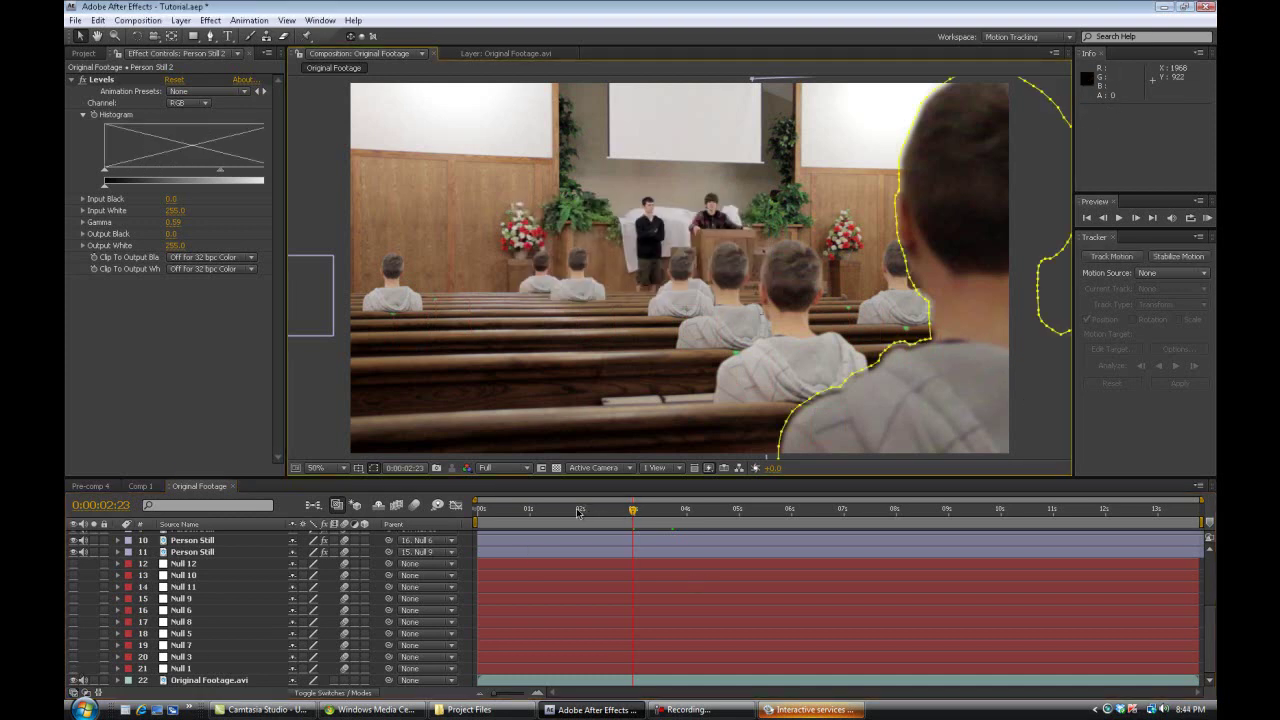
key("Page_Up")
key("Page_Up")
key("Page_Up")
key("Page_Up")
key("KP_0")
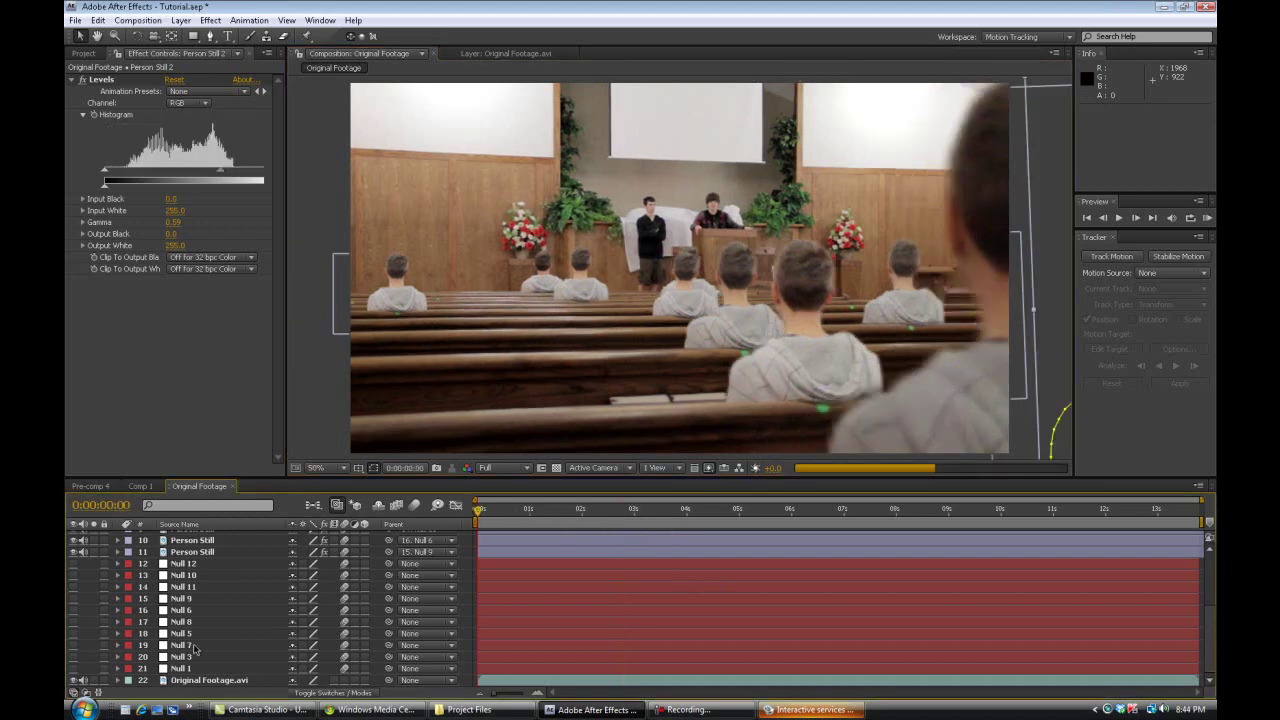
Pre-compose all 22 Original Footage layers into Pre-comp 5, moving all attributes into it
left_click(200, 681)
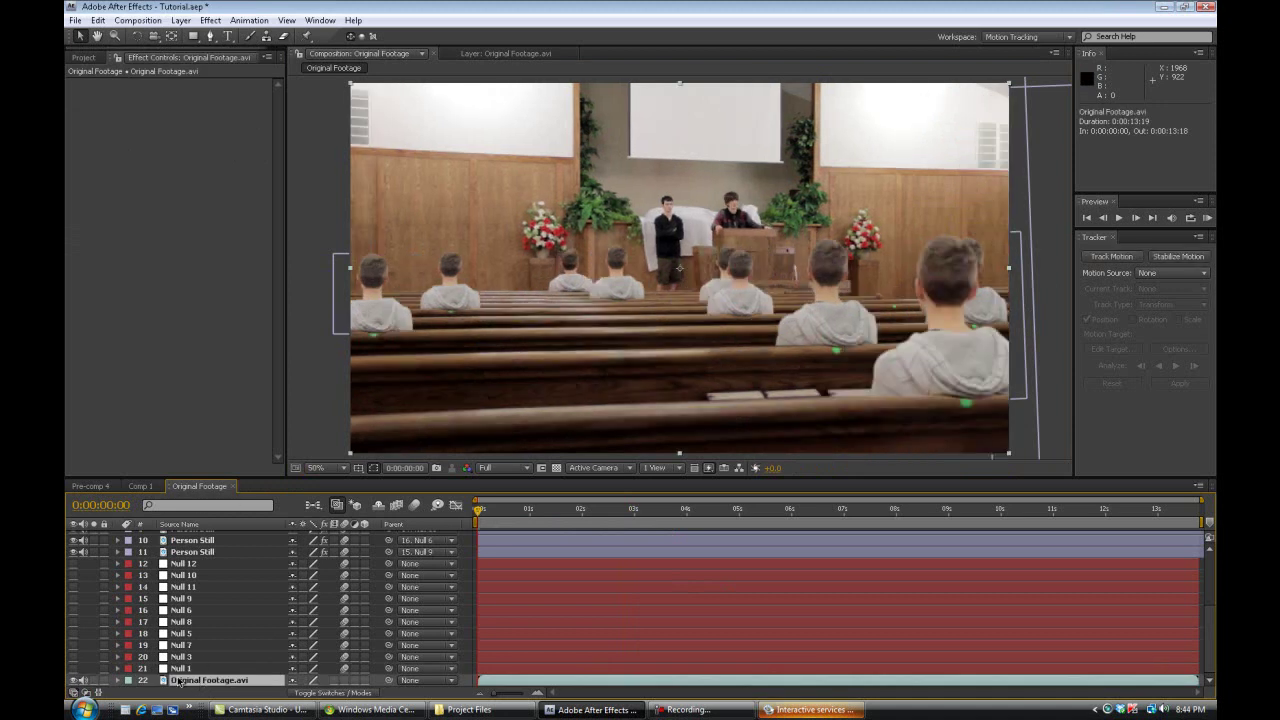
scroll(205, 655, "up", 5)
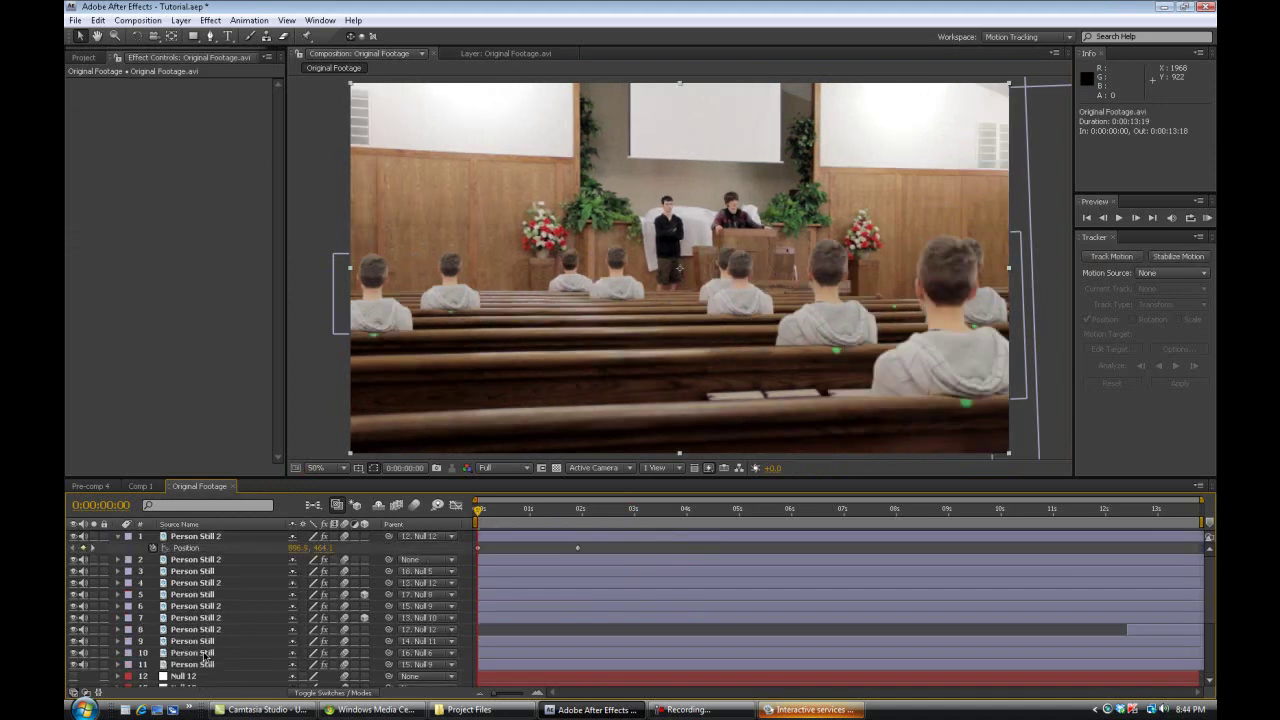
left_click(208, 538, "shift")
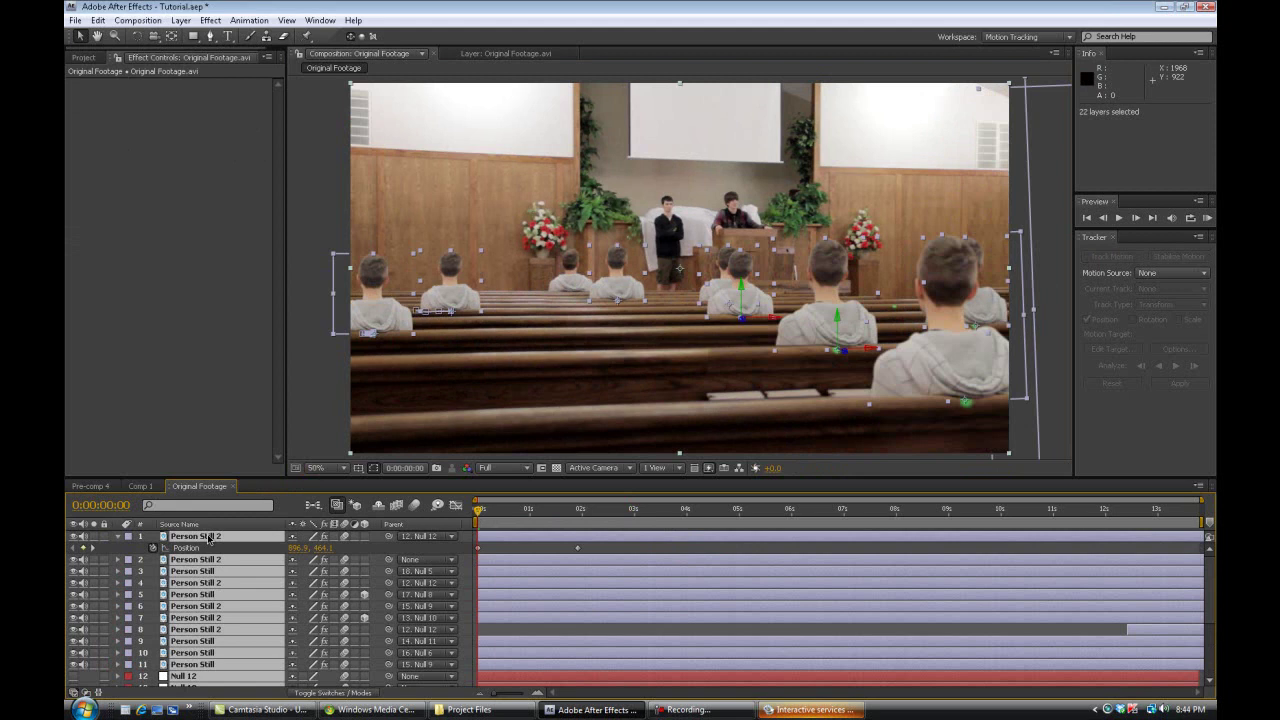
key("ctrl+shift+c")
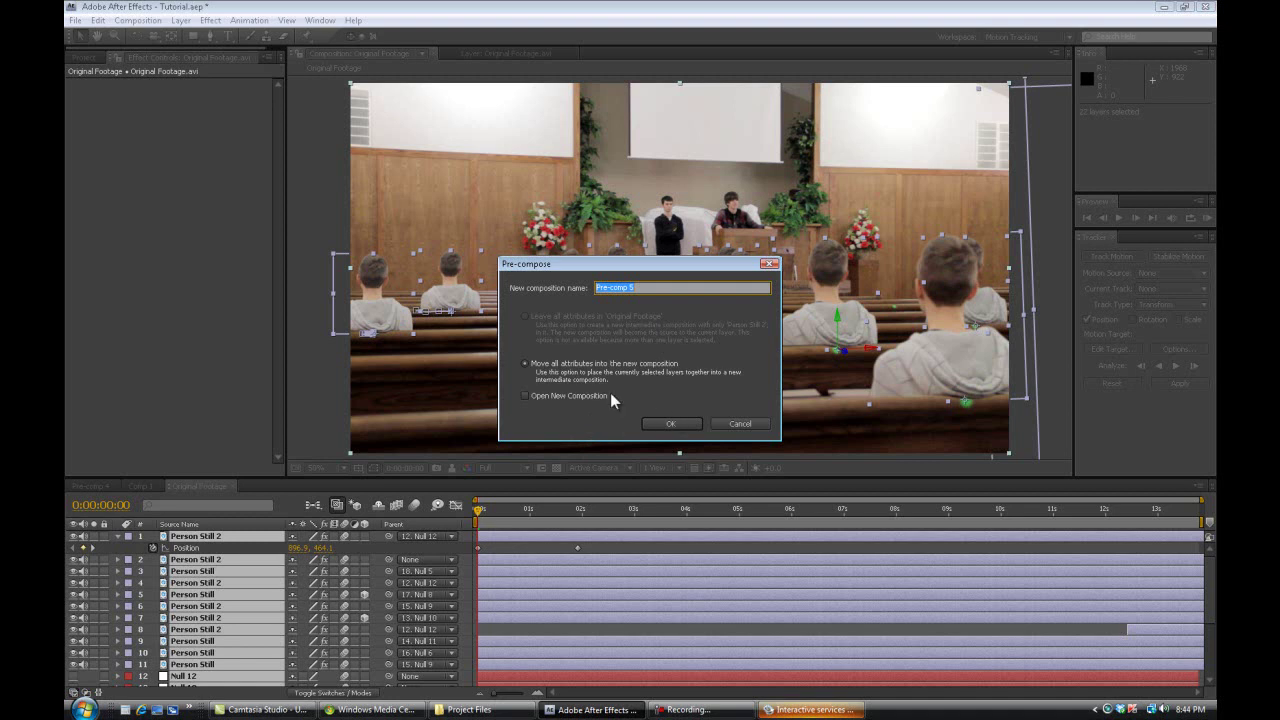
left_click(689, 424)
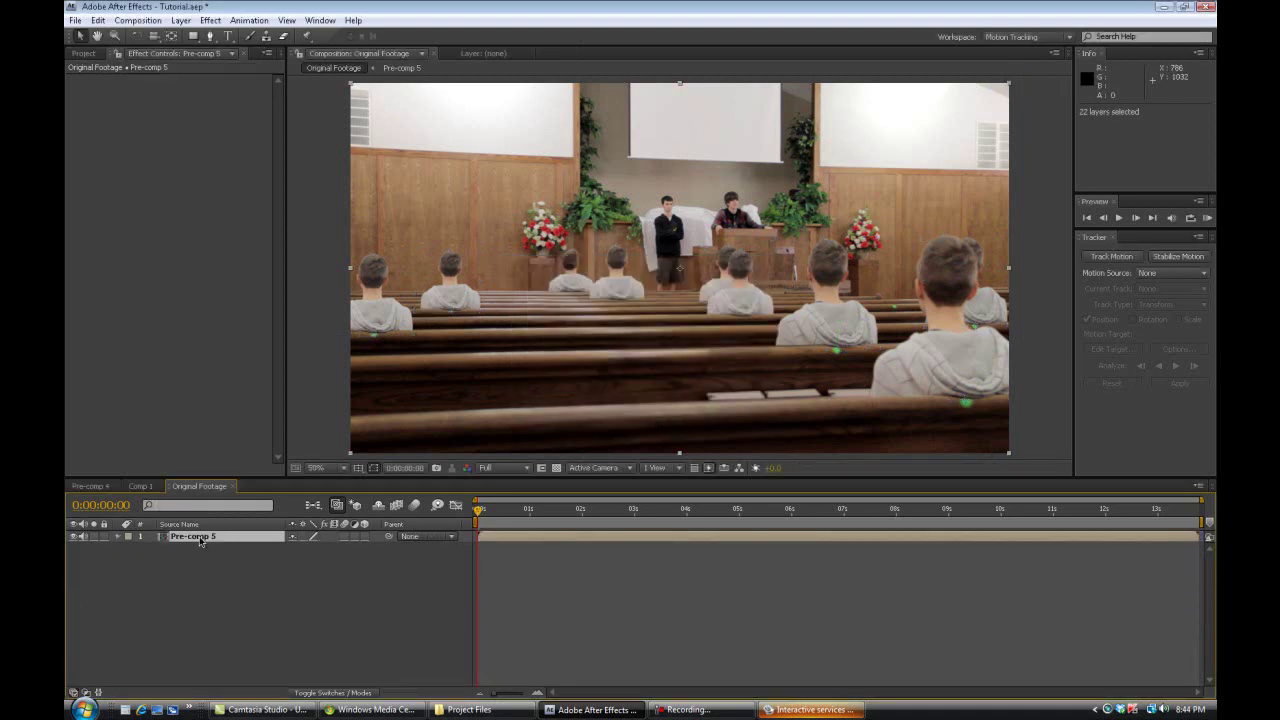
left_click(187, 540)
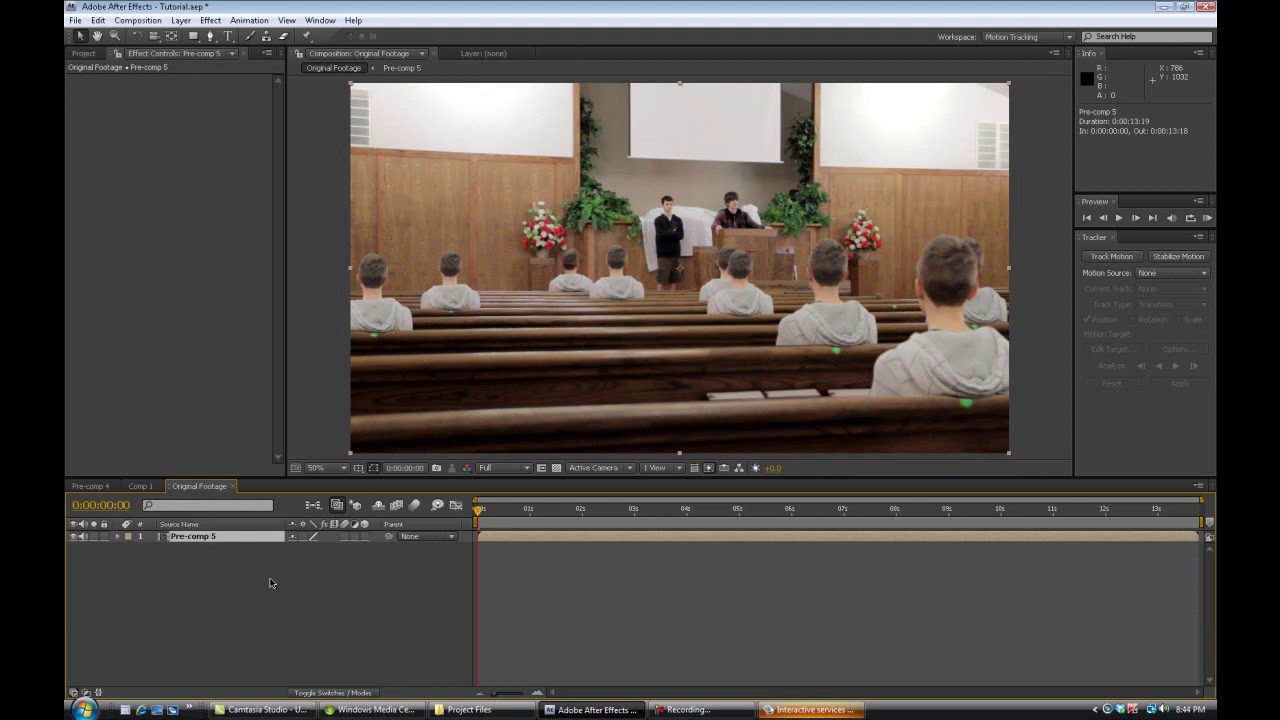
Duplicate Pre-comp 5 and select the top copy
key("ctrl+d")
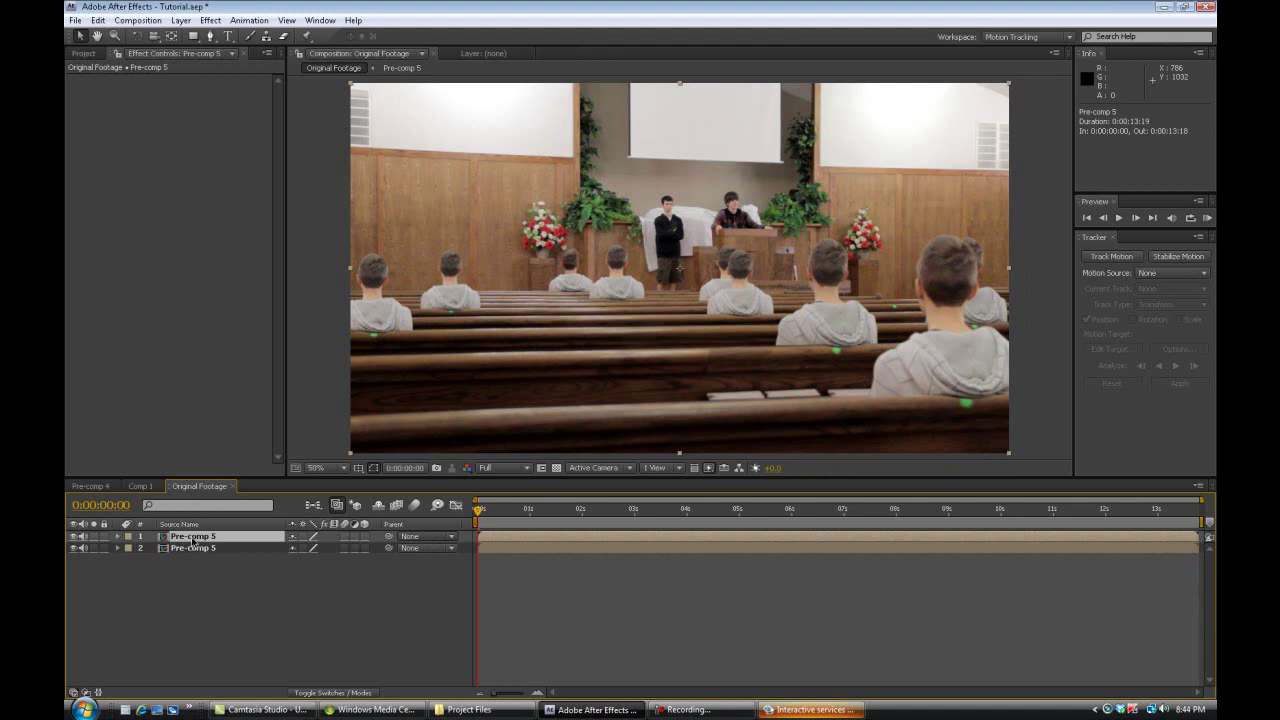
left_click(98, 20)
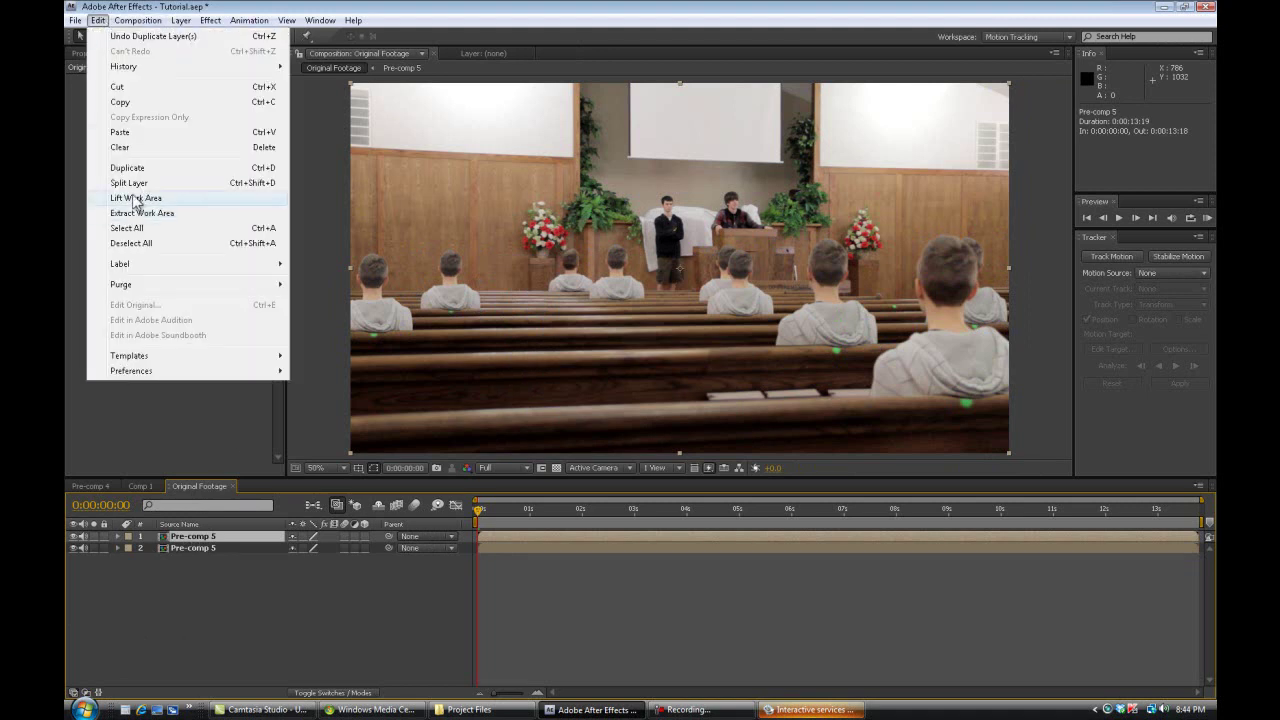
left_click(197, 571)
left_click(200, 548)
left_click(202, 537)
left_click(203, 548)
left_click(203, 537)
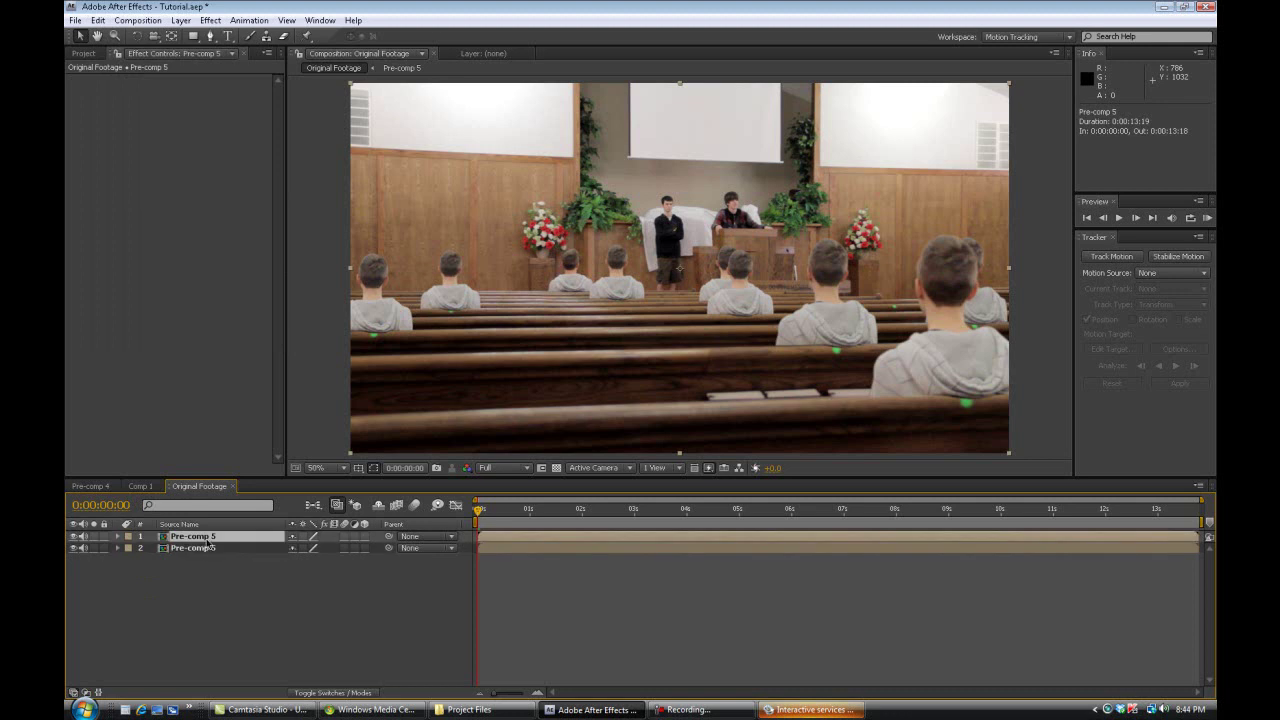
Draw rectangular Mask 1 on the top copy covering the area above the pews
left_click(193, 36)
key("comma")
key("period")
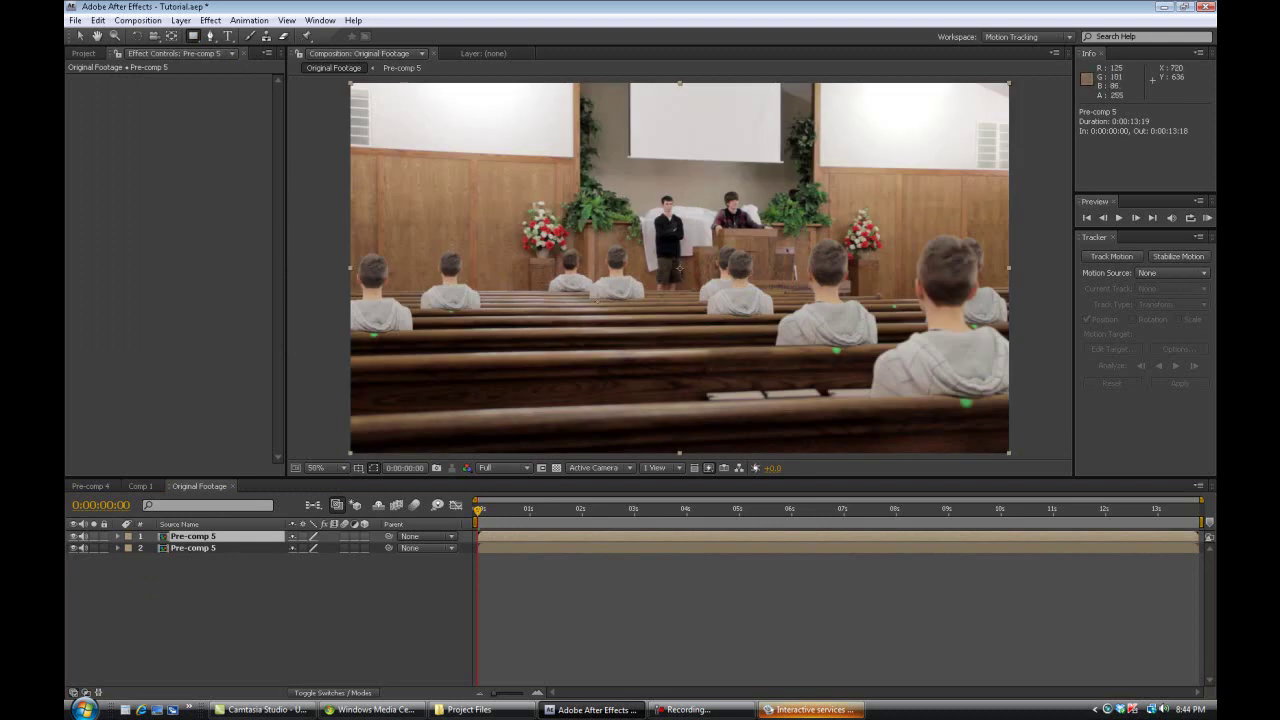
left_click_drag(291, 297, 1066, 77)
left_click(80, 37)
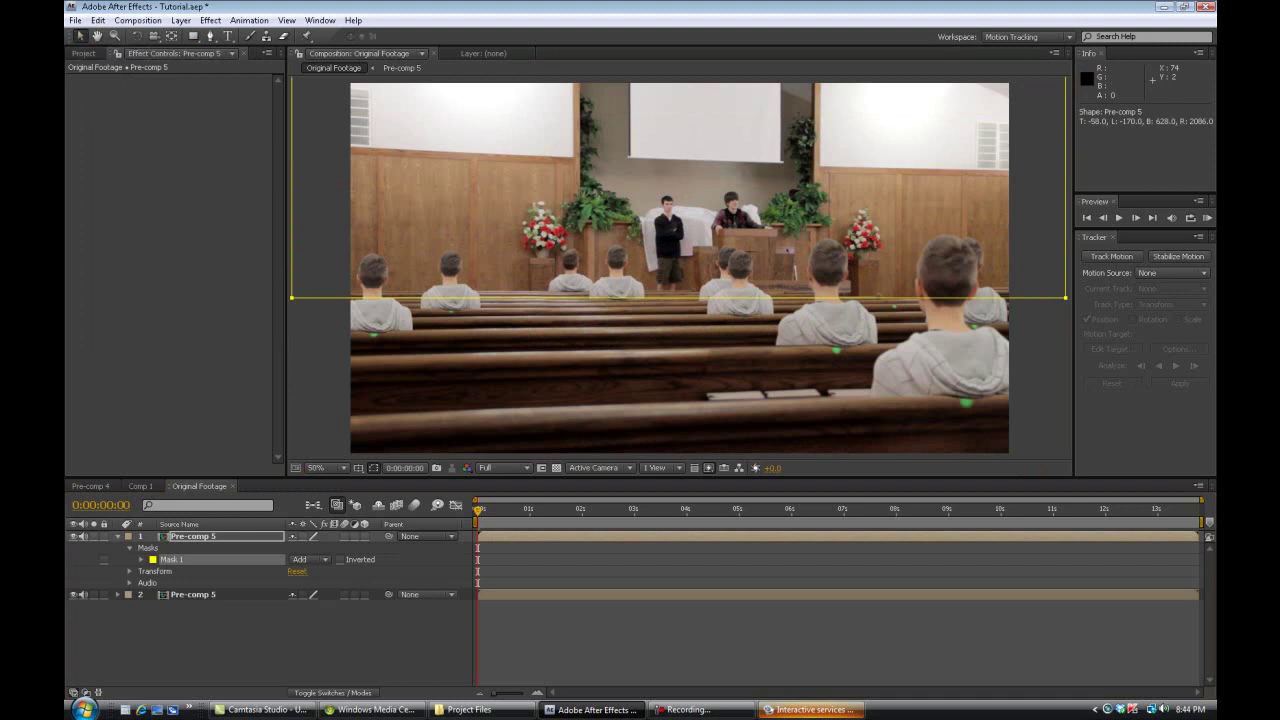
Solo the masked top copy to check it, then unsolo and select the lower copy
left_click(93, 537)
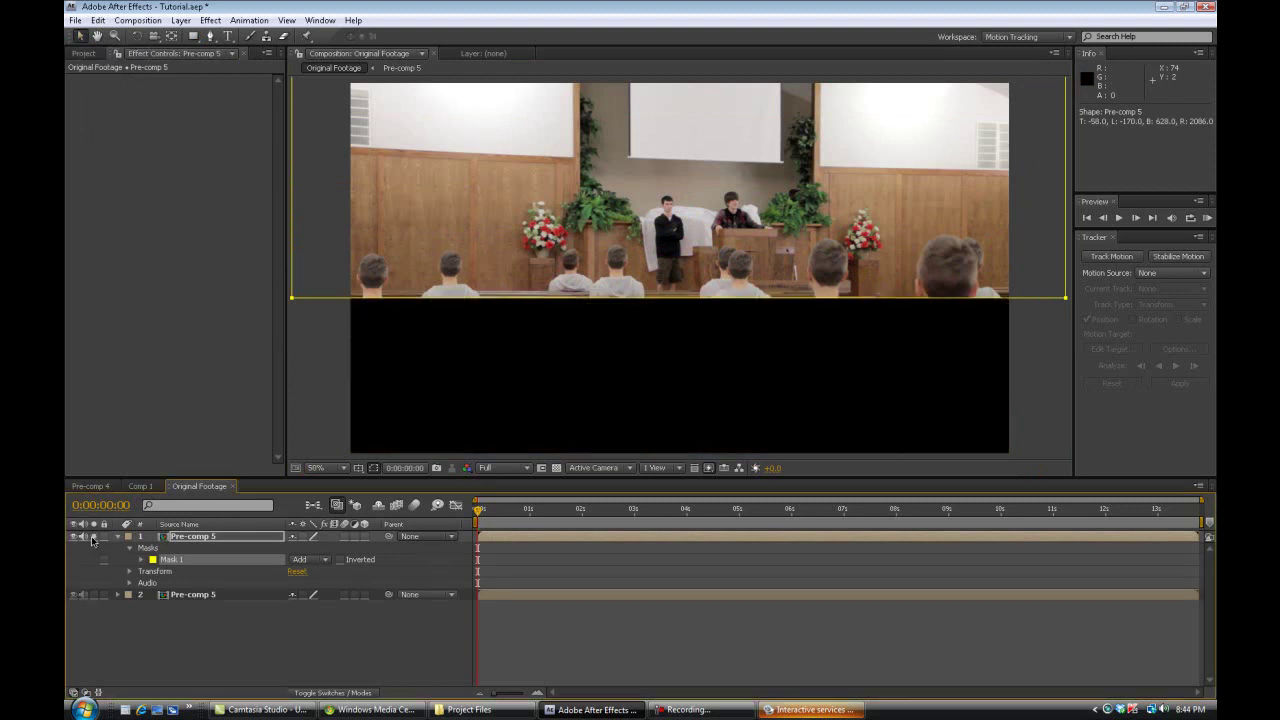
left_click(155, 622)
left_click(202, 539)
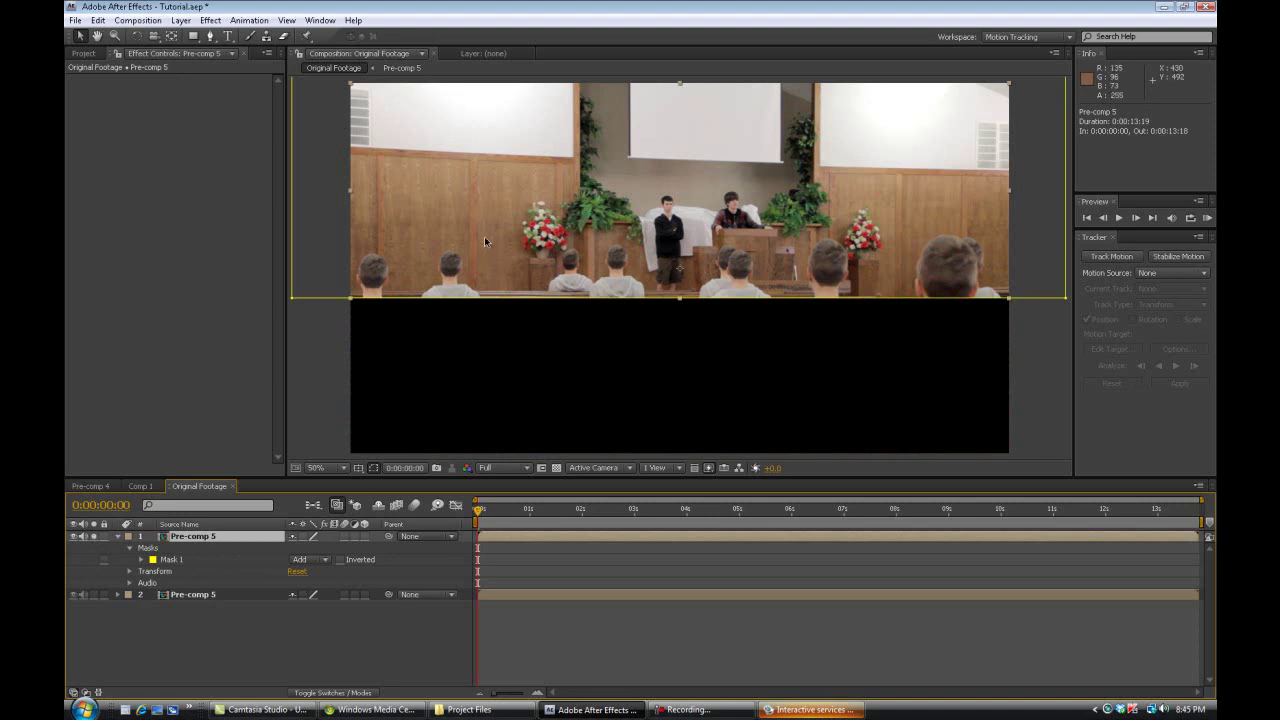
left_click(93, 537)
left_click(205, 596)
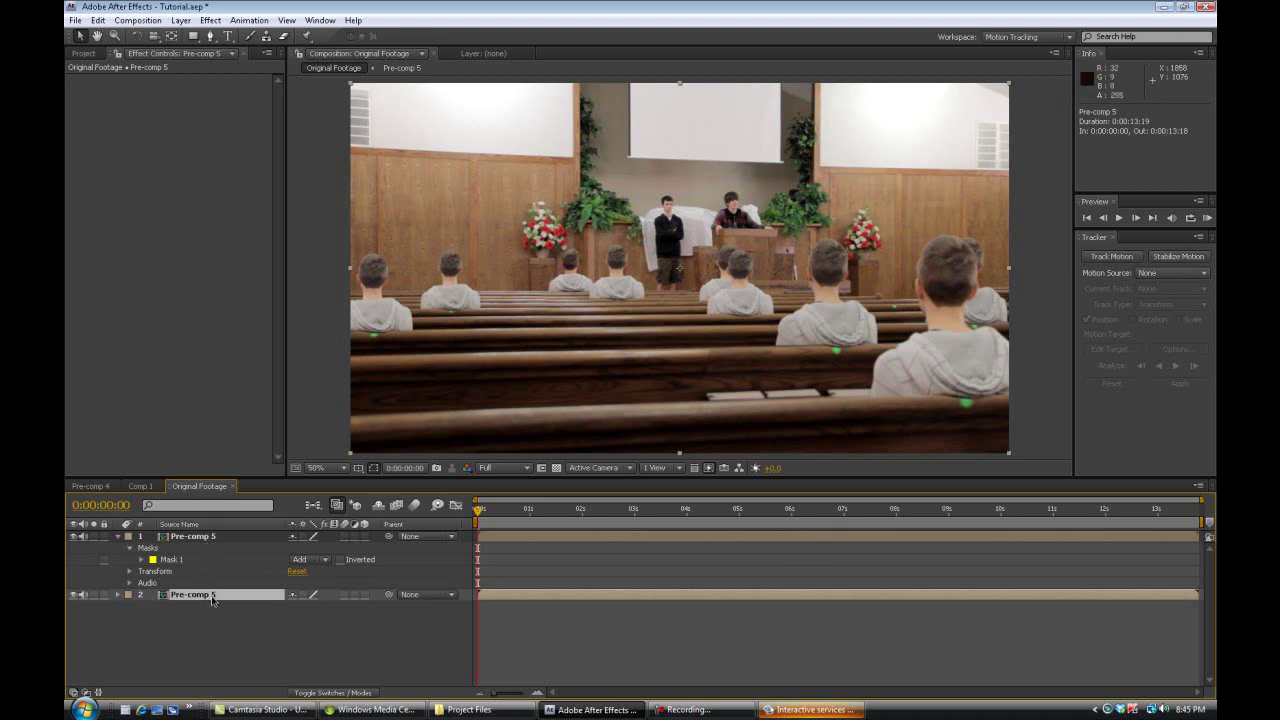
Apply Keylight (1.2) and set its Screen Colour by sampling a green tracking dot
left_click(210, 20)
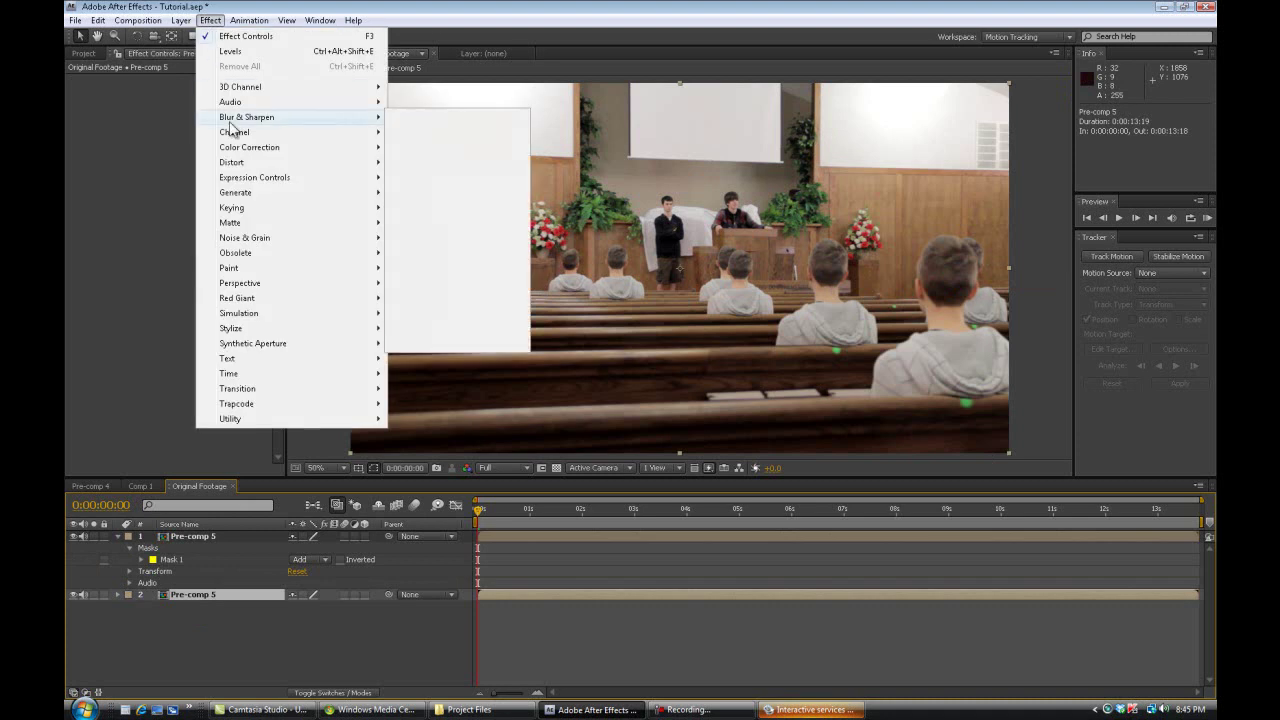
mouse_move(275, 182)
mouse_move(297, 207)
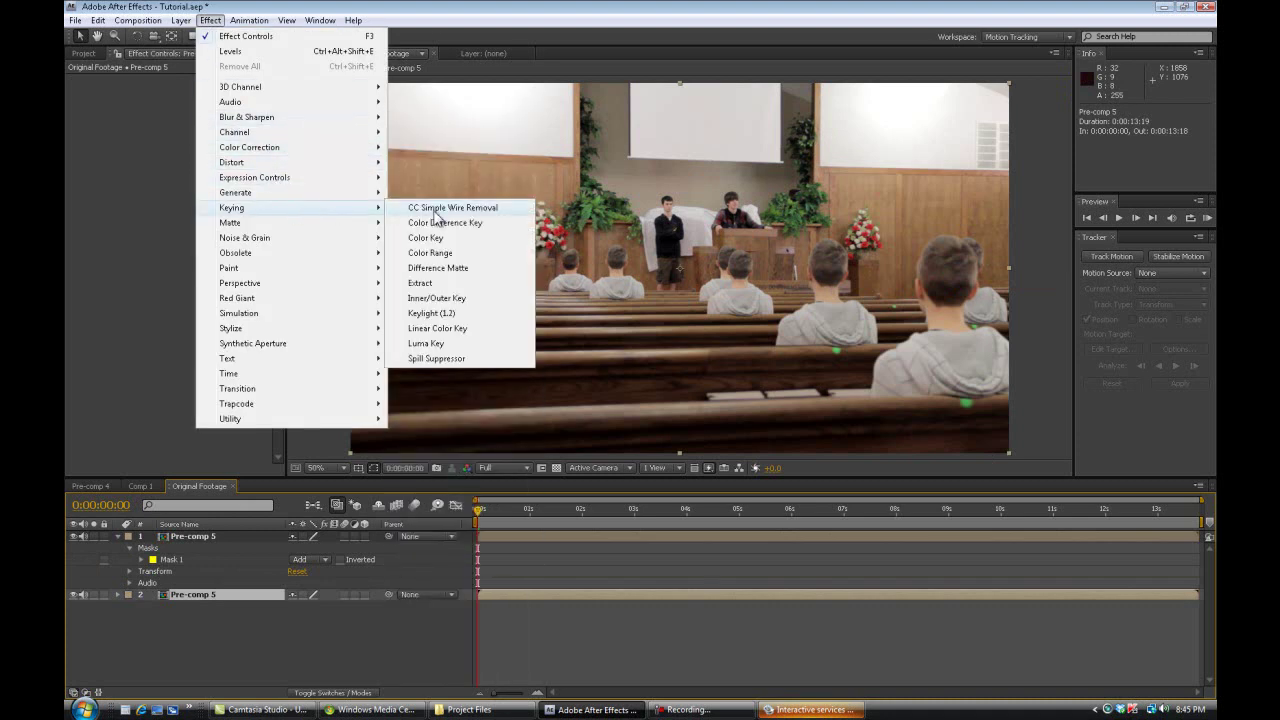
left_click(445, 313)
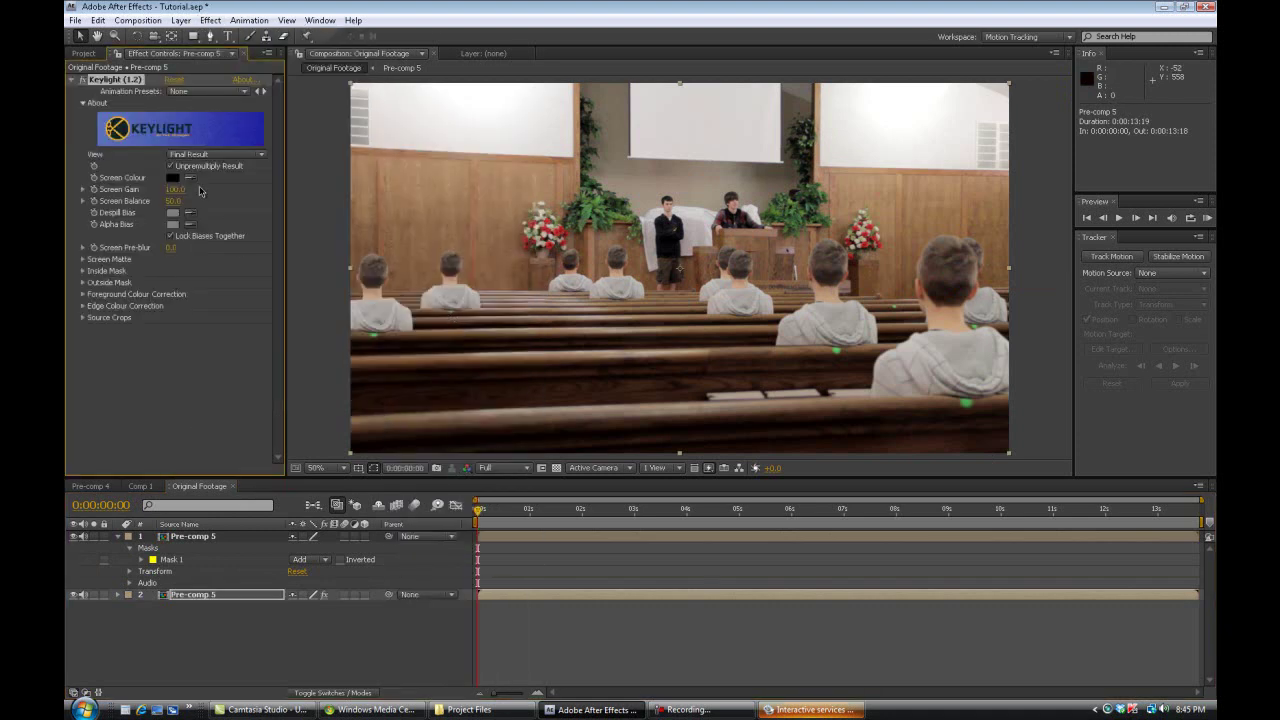
left_click(190, 178)
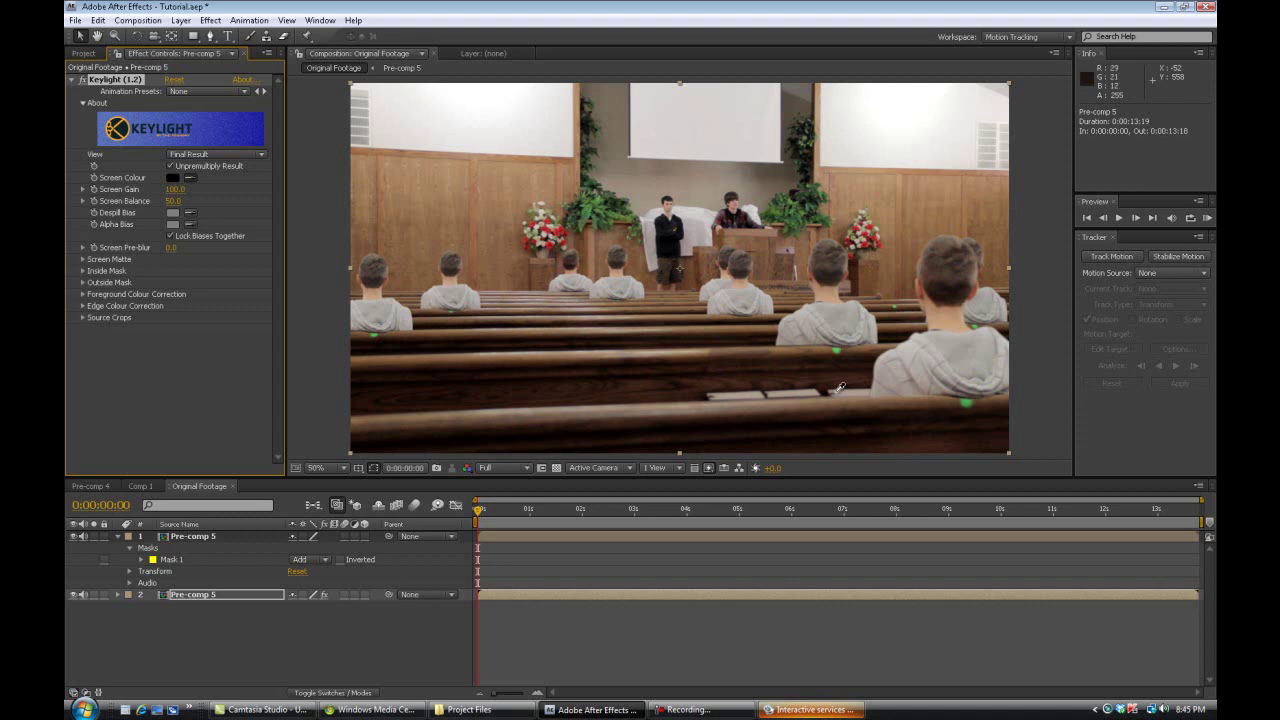
left_click(967, 401)
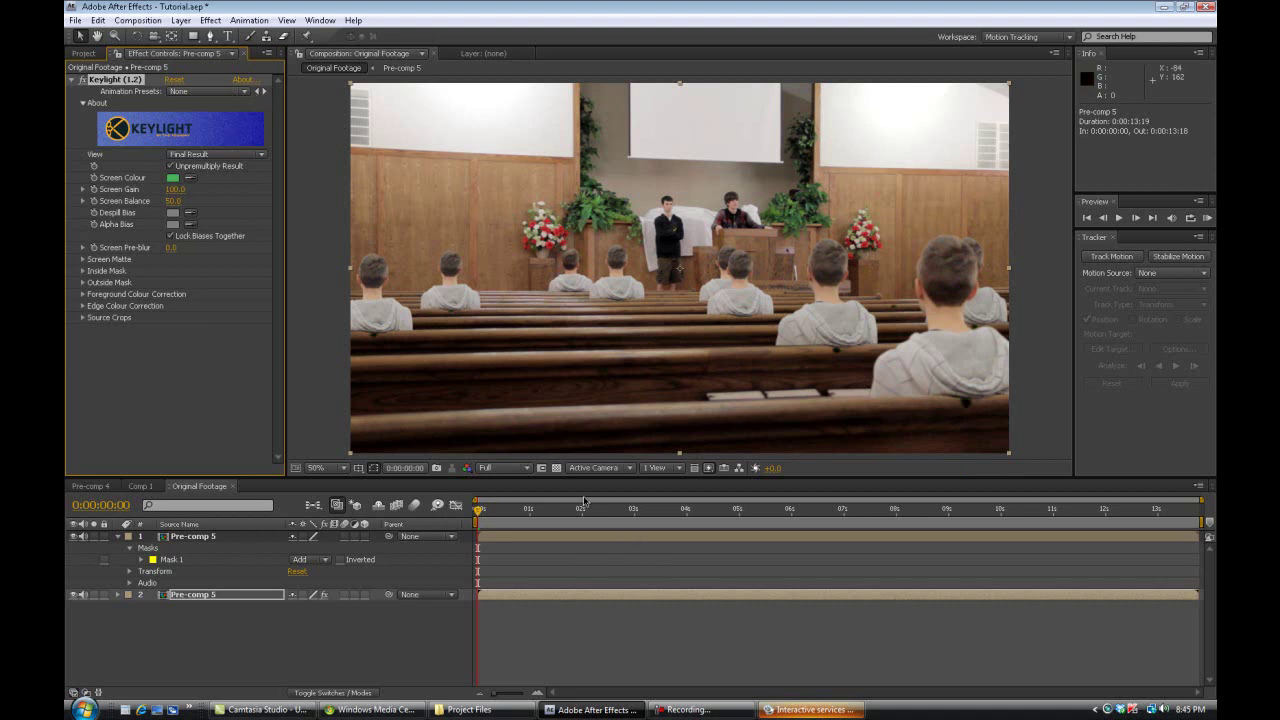
left_click(556, 469)
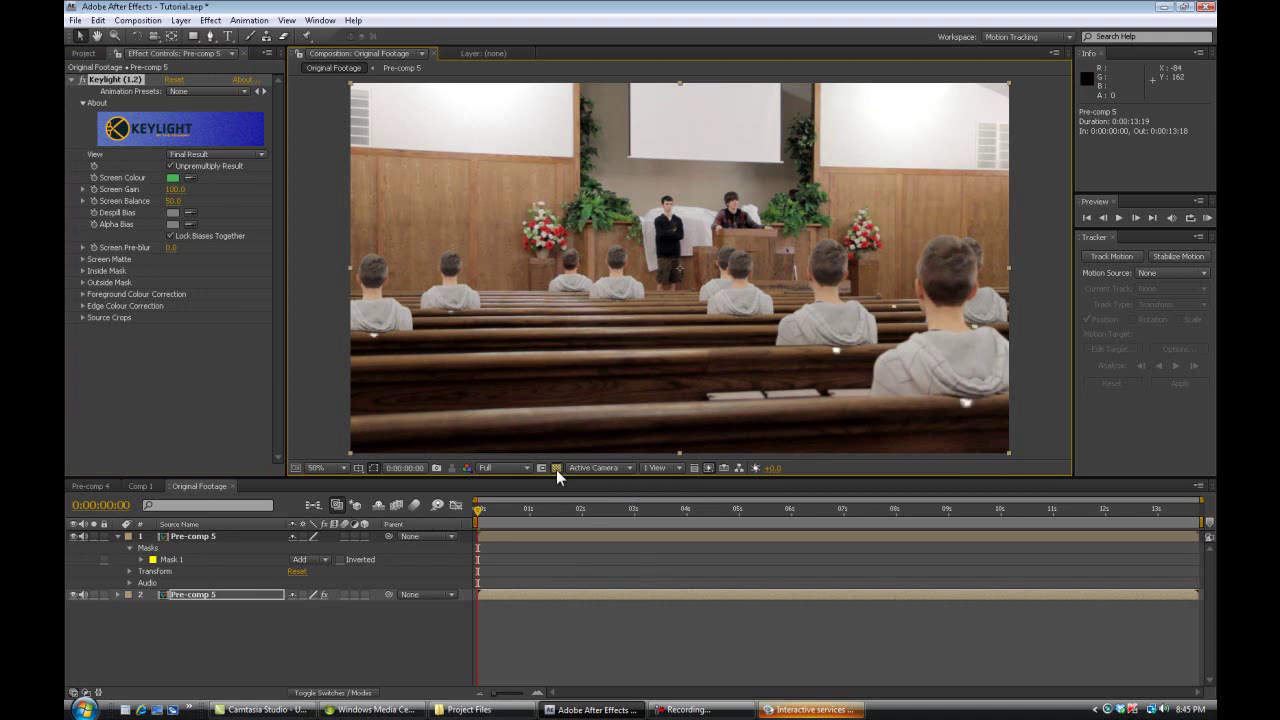
Create a 1920×1080 Dark Orange Solid 1 sampled from brown footage and move it to the bottom
left_click(180, 20)
mouse_move(198, 40)
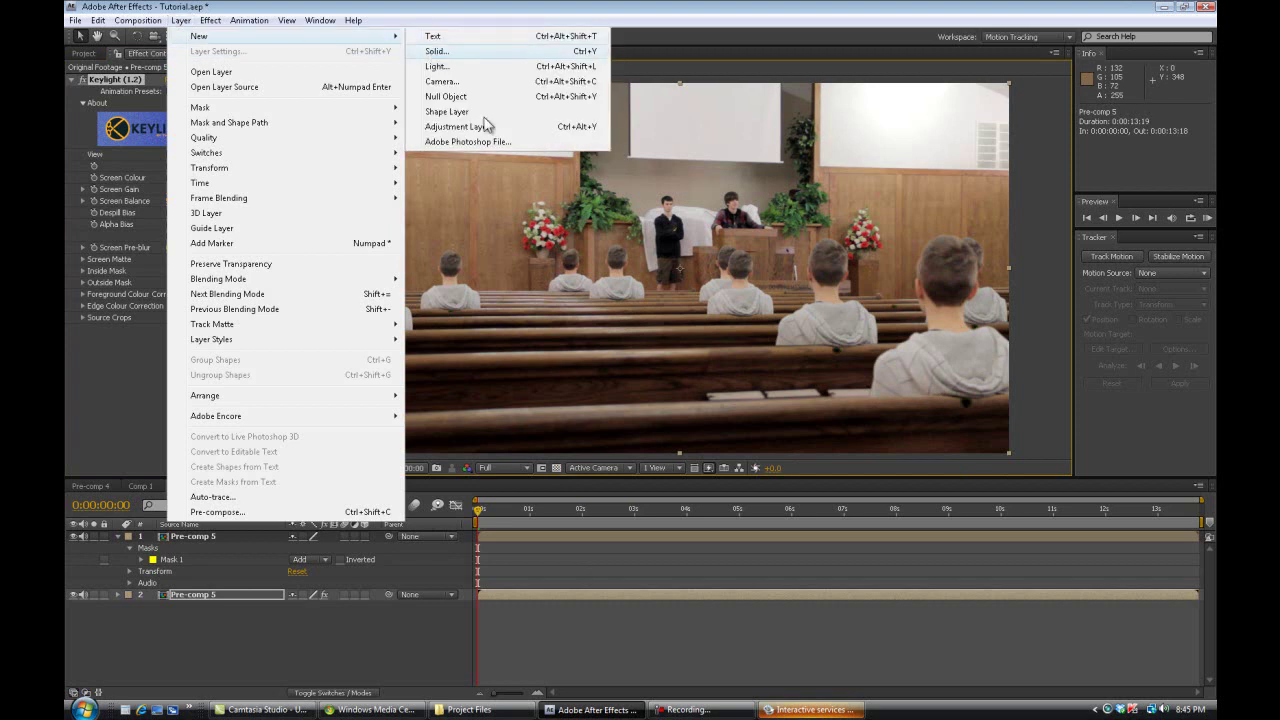
key("Return")
left_click(1129, 578)
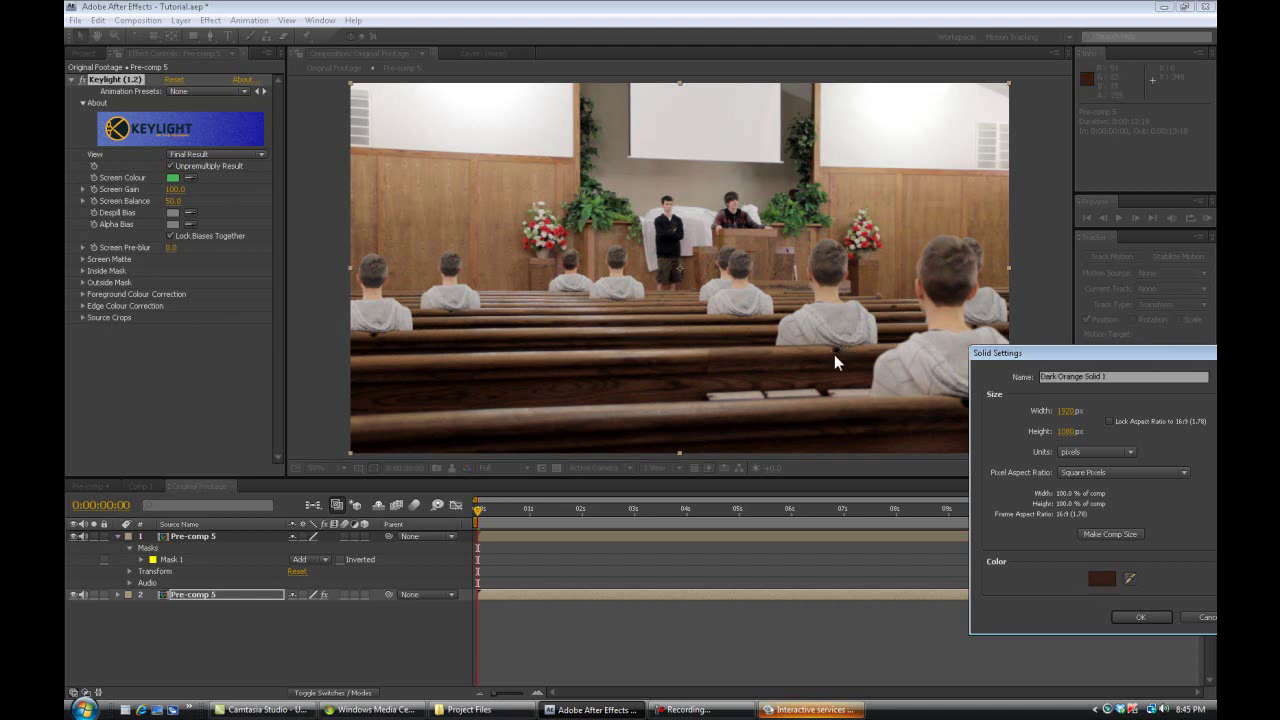
left_click(852, 374)
left_click(1145, 617)
left_click_drag(162, 537, 197, 620)
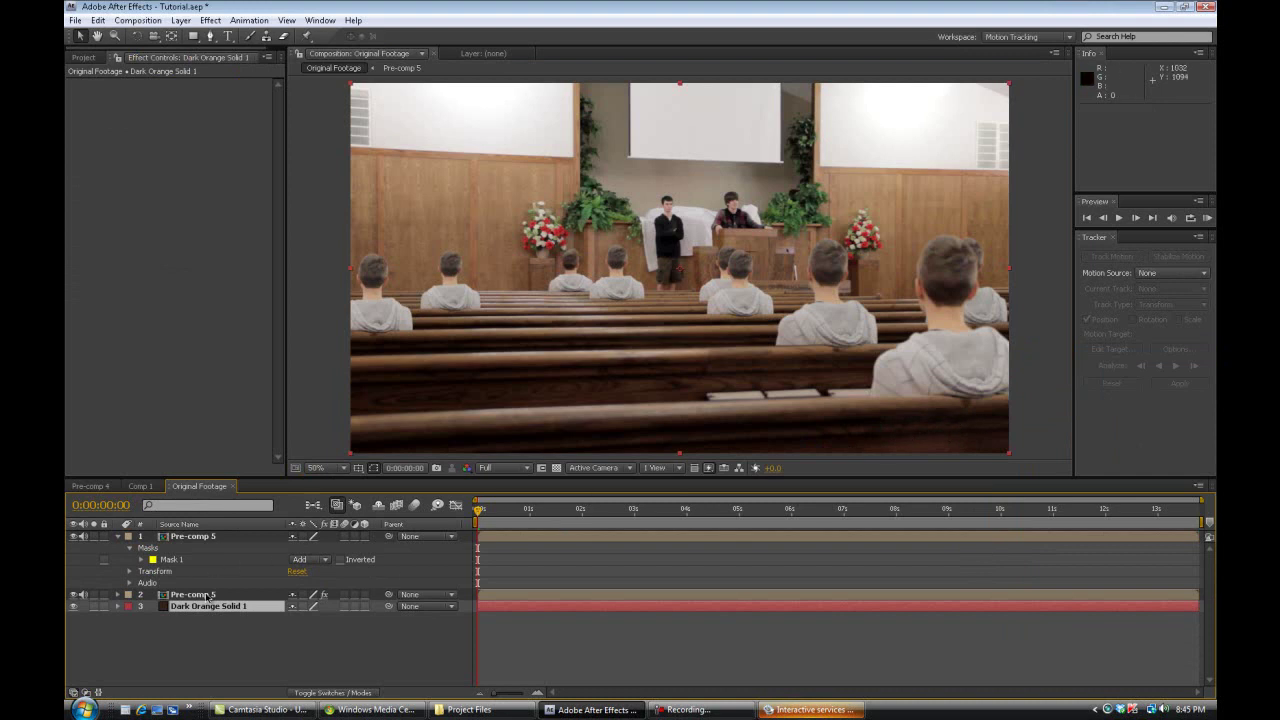
left_click(213, 537)
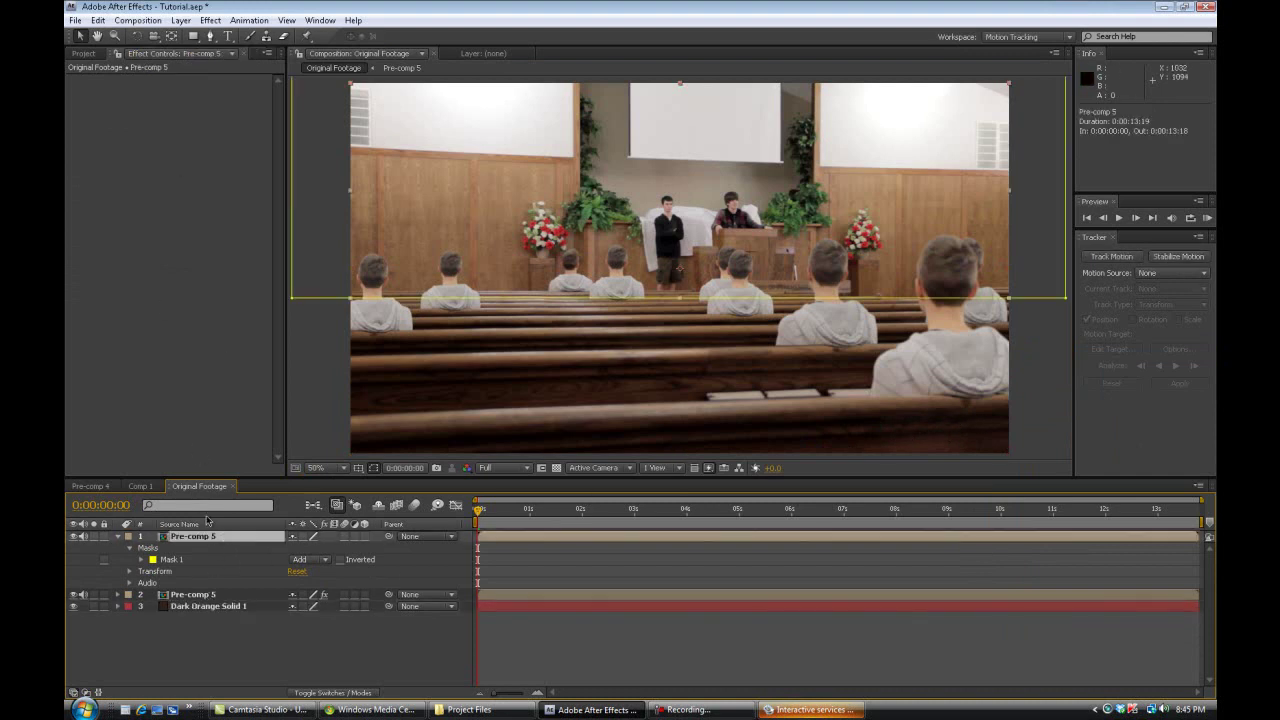
left_click(198, 596)
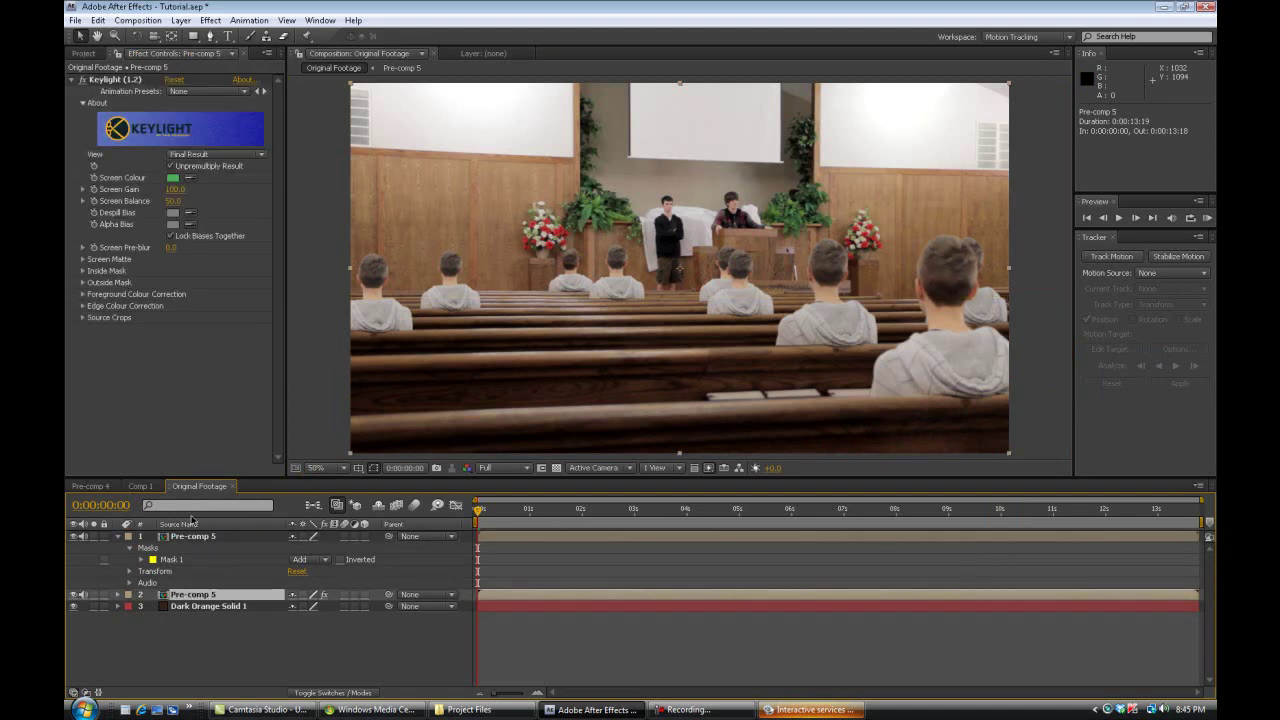
left_click_drag(174, 194, 176, 193)
left_click(221, 328)
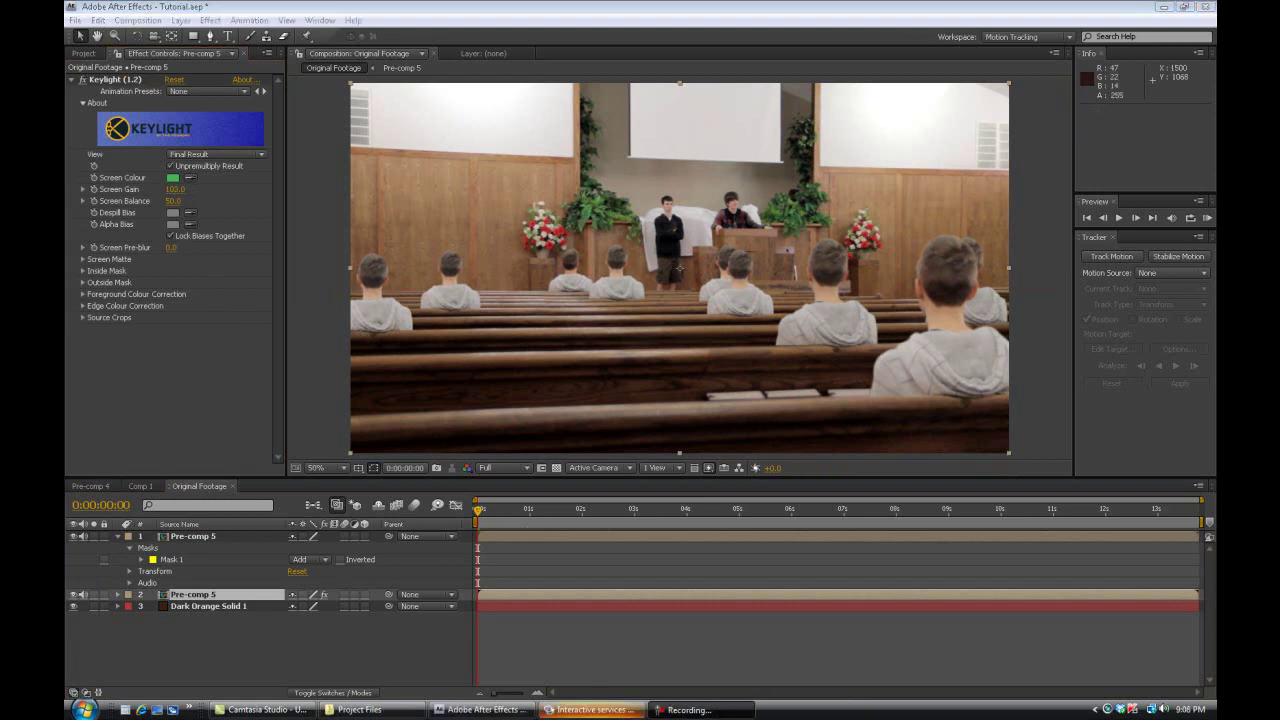